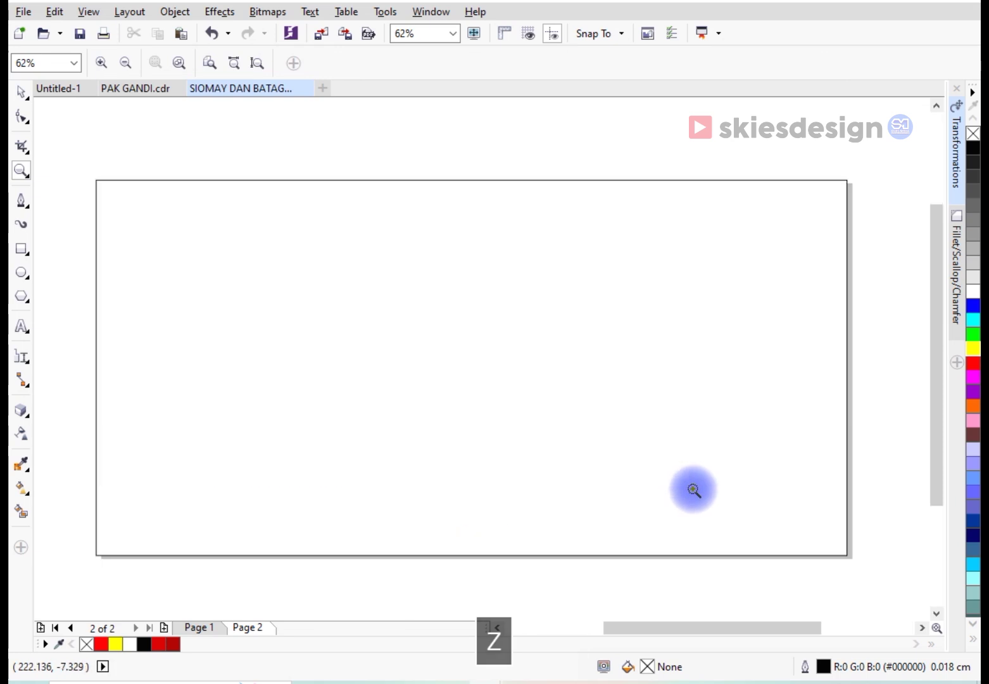
Fill the page-sized rectangle with solid red
left_click(21, 93)
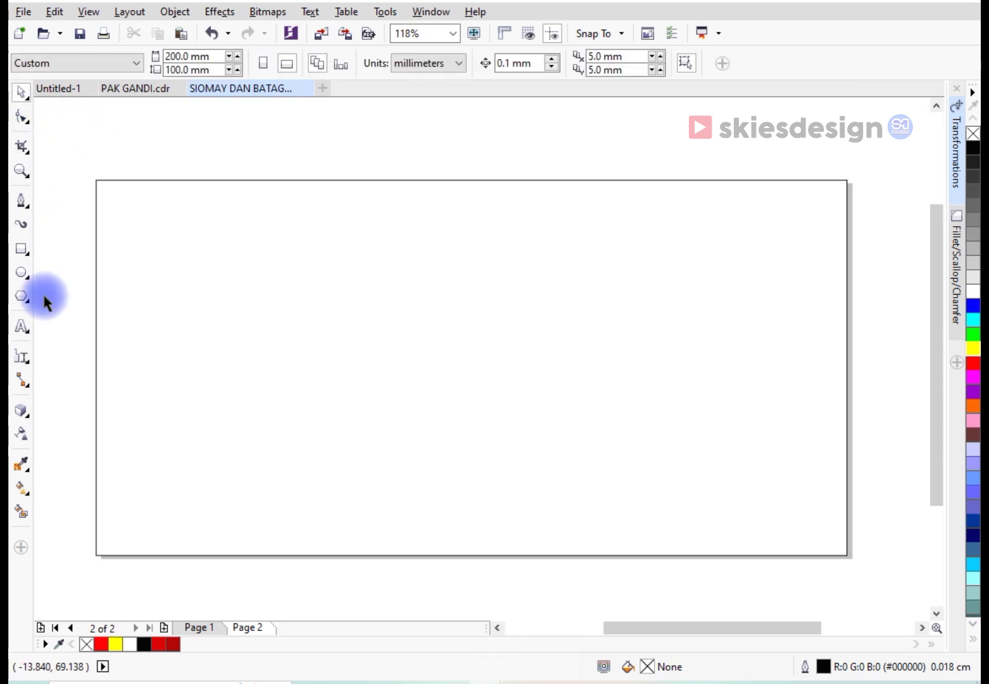
left_click(257, 357)
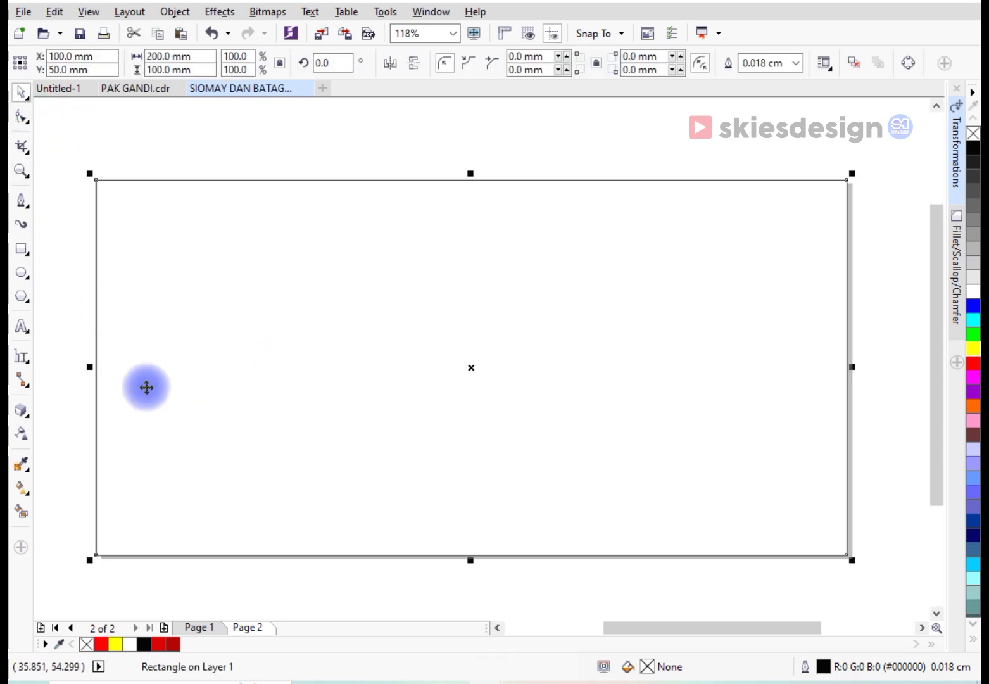
left_click(21, 488)
key("space")
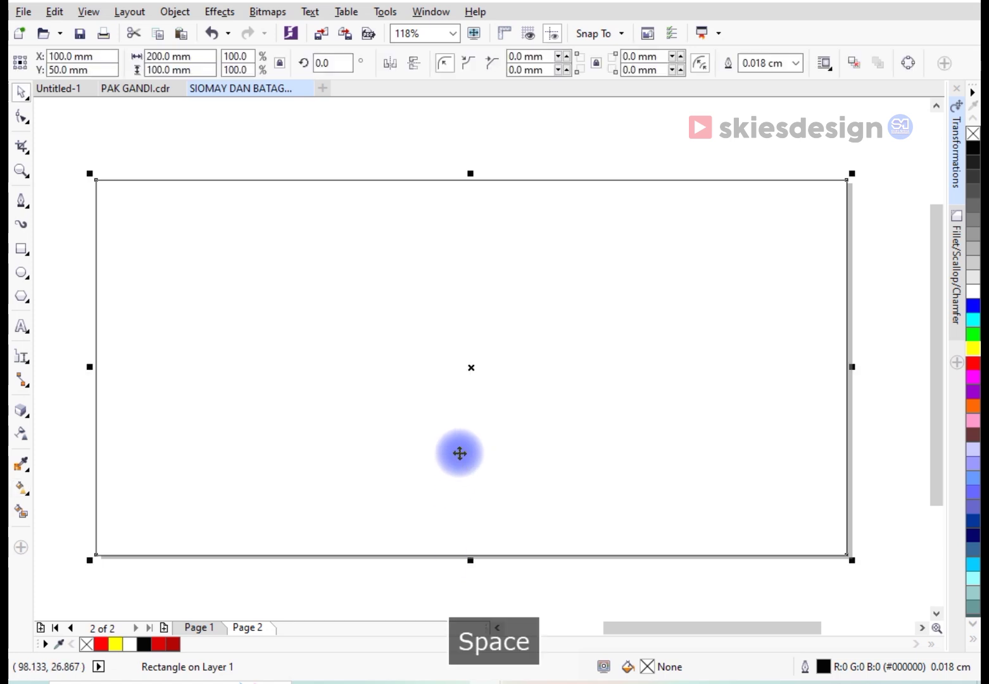
left_click_drag(100, 644, 474, 529)
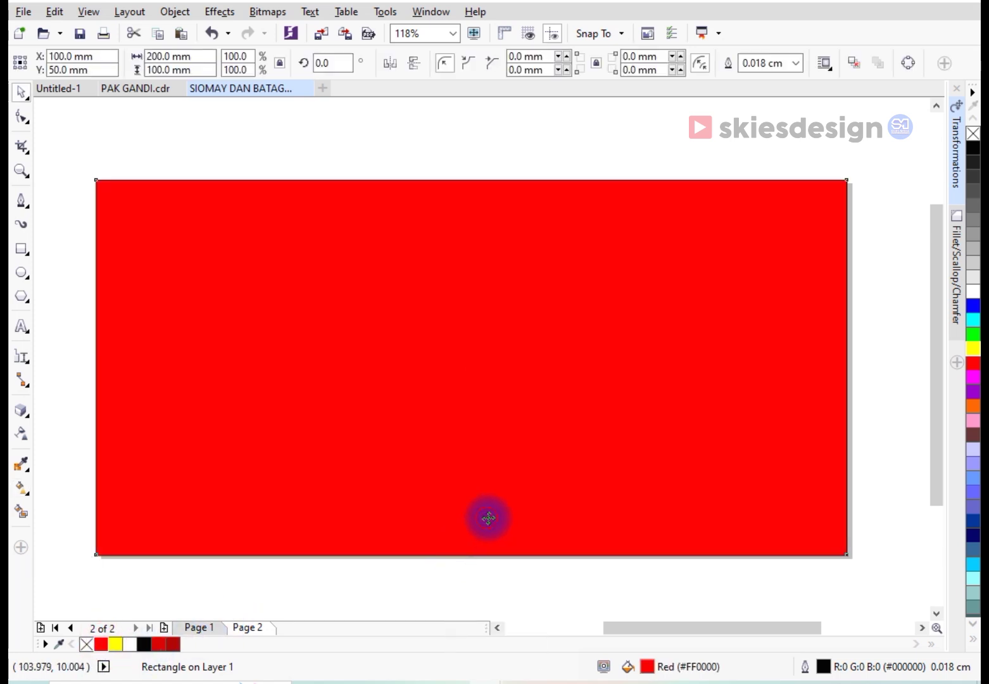
Apply a vertical fountain fill to the rectangle, running from red at the base to dark red at the upper edge
left_click(24, 490)
left_click_drag(479, 555, 472, 181)
left_click(509, 173)
left_click_drag(561, 281, 588, 293)
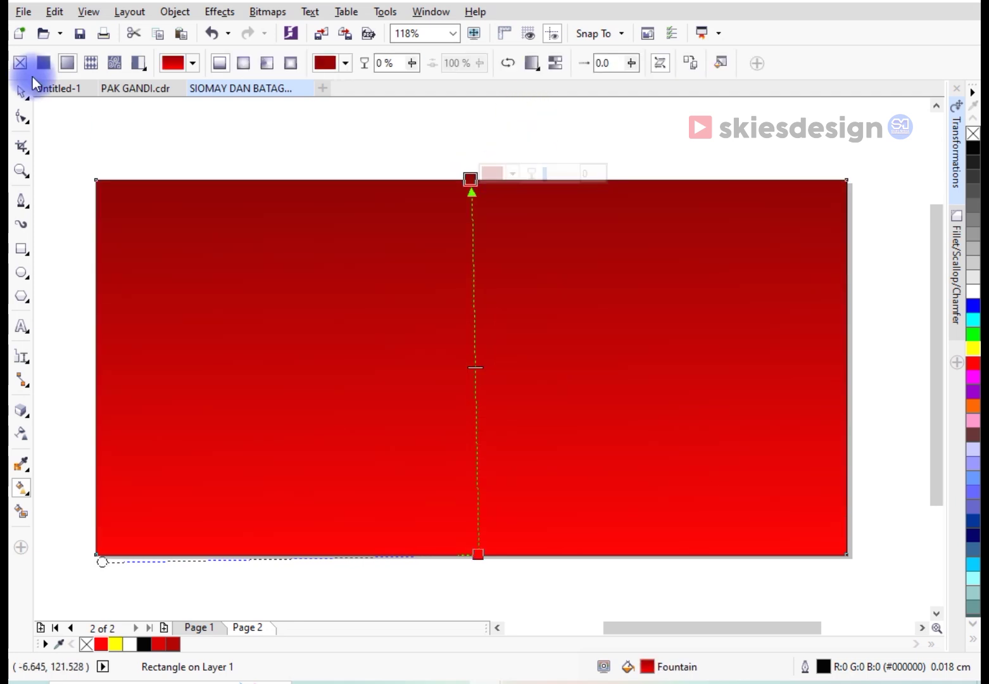
left_click(21, 93)
left_click(269, 151)
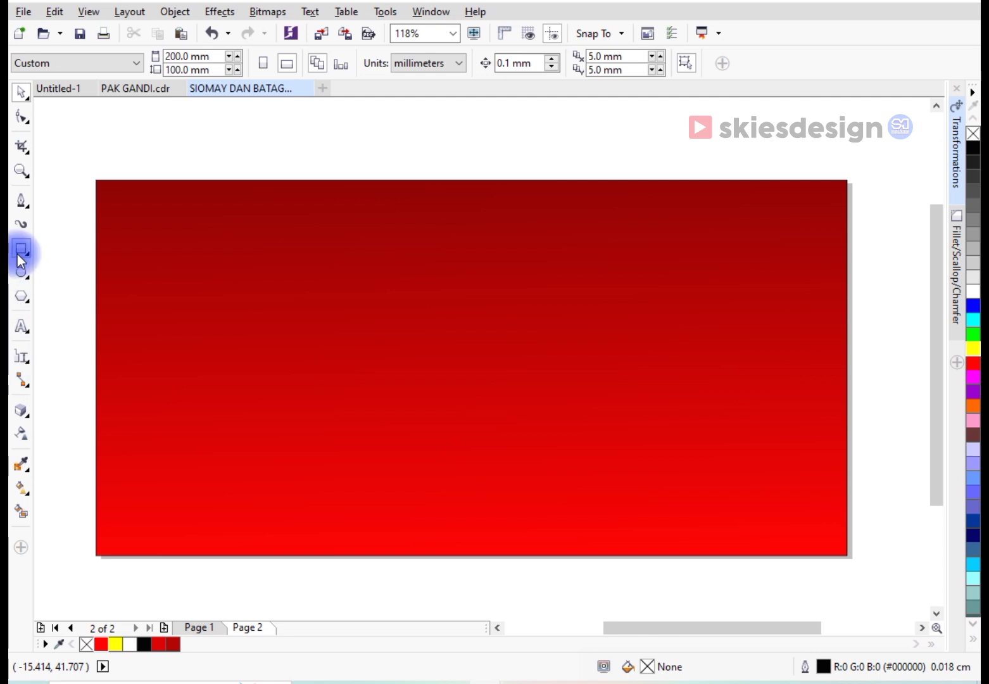
Draw a wide ellipse about 225 mm across over the lower half of the banner and centre it horizontally on the rectangle
left_click(22, 274)
scroll(393, 326, "down", 3)
left_click_drag(175, 501, 699, 320)
key("space")
left_click_drag(702, 410, 661, 411)
left_click(524, 315, "shift")
key("c")
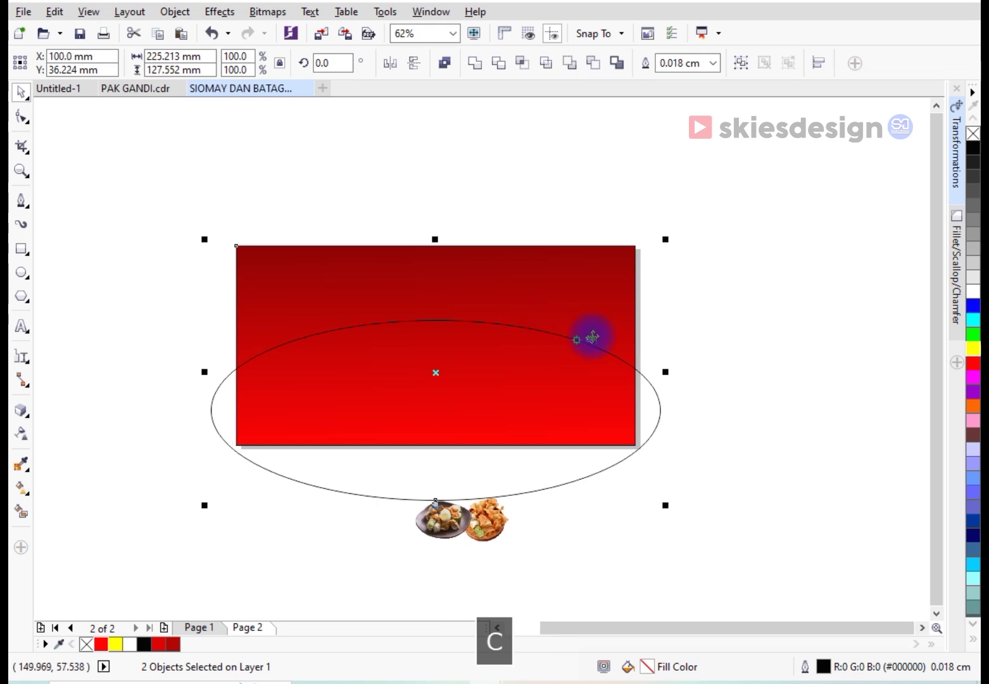
Move the ellipse slightly down while keeping it centred on the banner
left_click(608, 385)
left_click(566, 318)
left_click(564, 308, "shift")
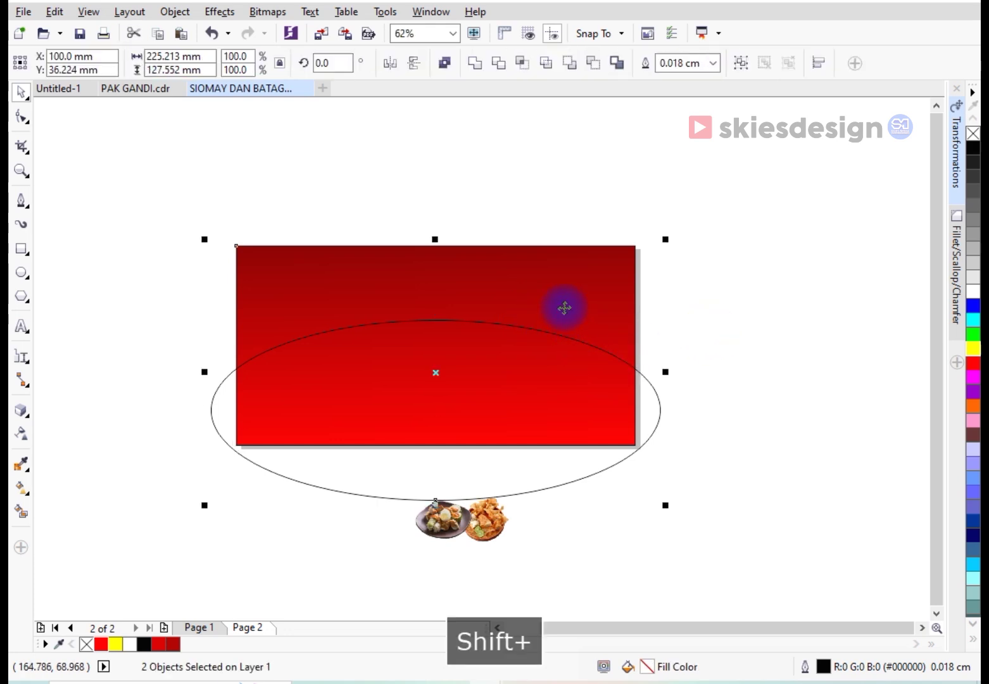
left_click(665, 356)
left_click_drag(592, 380, 590, 391)
Intersect the ellipse with the gradient rectangle and delete the leftover ellipse
left_click(508, 303, "shift")
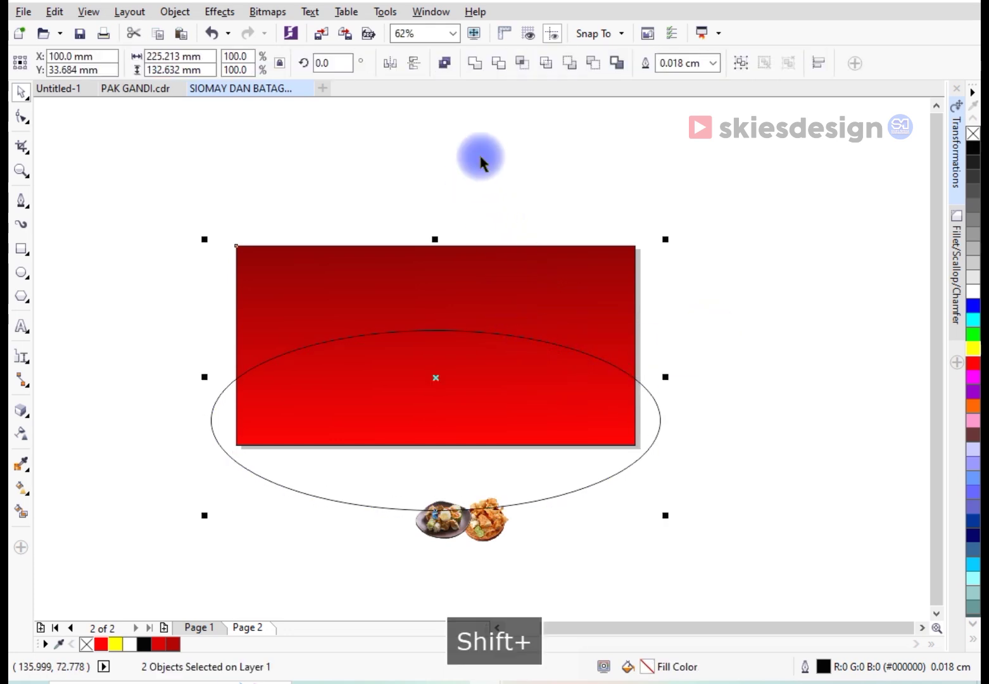
left_click(521, 62)
left_click(519, 155)
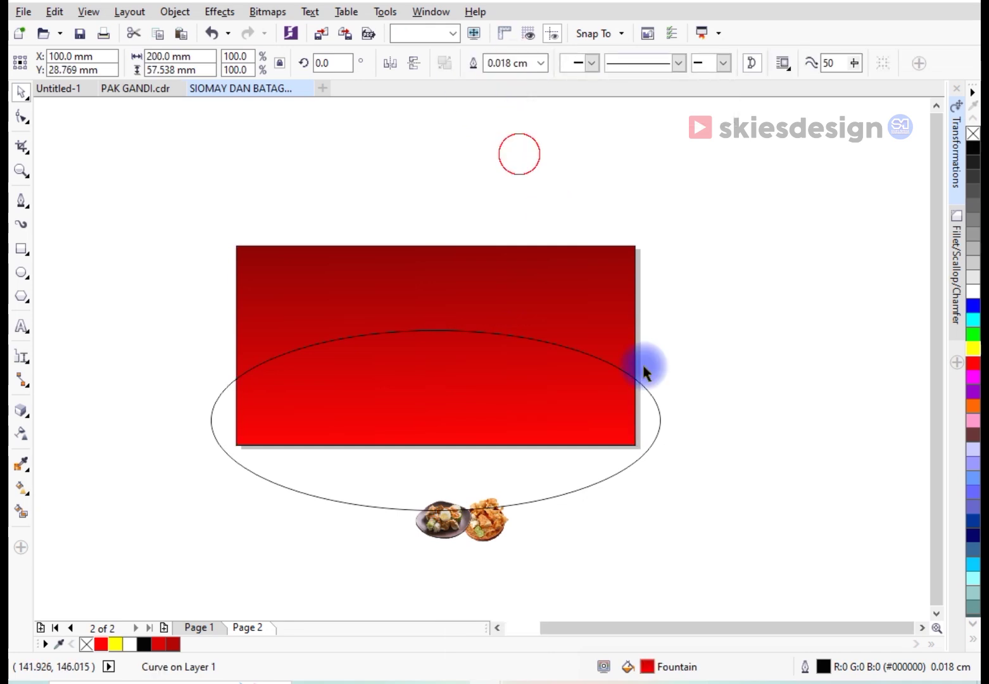
left_click(582, 416)
key("Delete")
Fill the arched lower shape with yellow and add a vertical fountain fill from its base to the crest of the arch
left_click(566, 420)
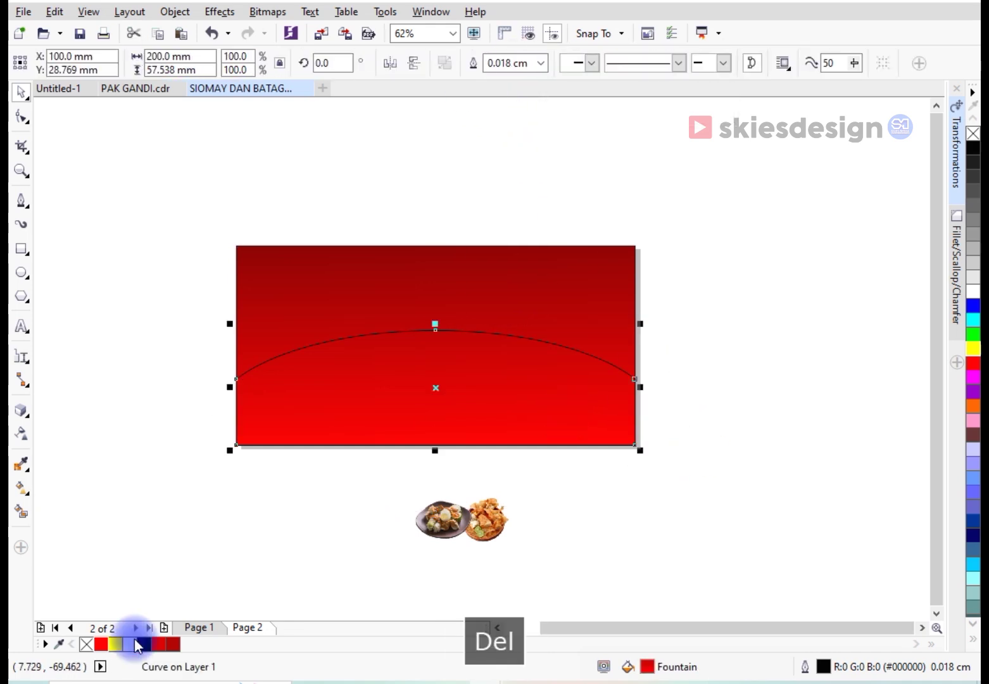
left_click(115, 645)
scroll(403, 388, "up", 3)
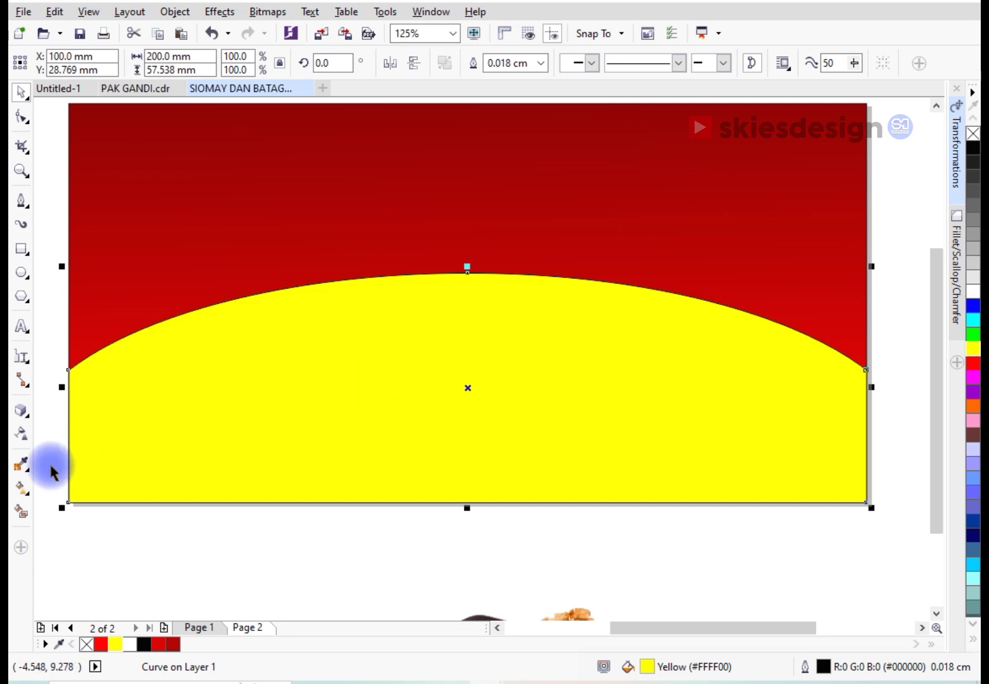
left_click(23, 490)
left_click_drag(469, 503, 475, 371)
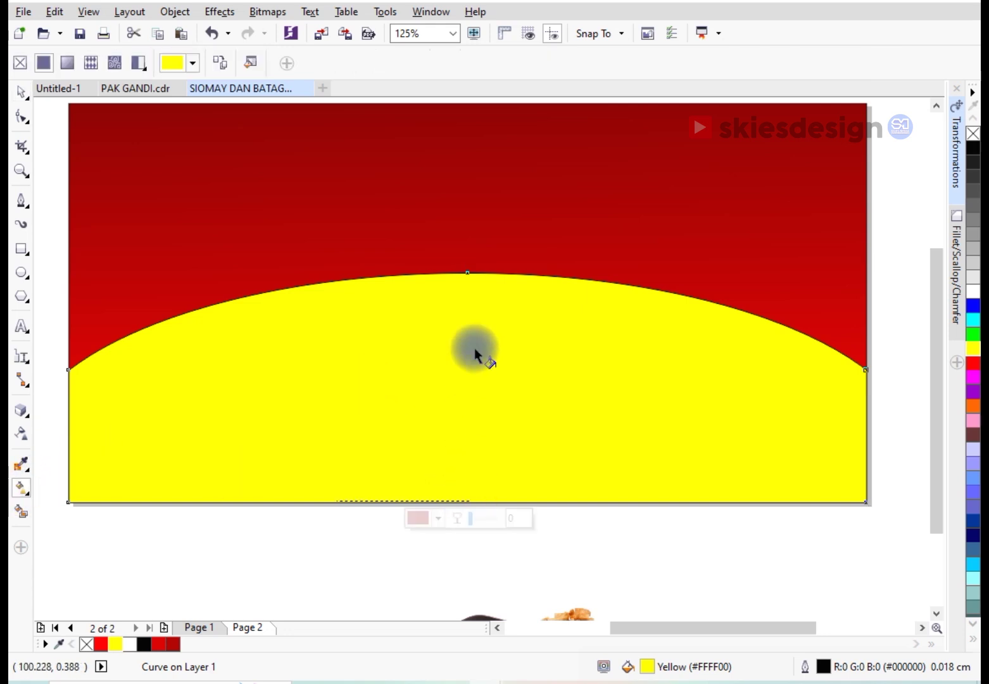
left_click_drag(474, 276, 471, 275)
Set the gradient's upper colour on the arched shape to a bright yellow-orange and deselect the shape
left_click(511, 267)
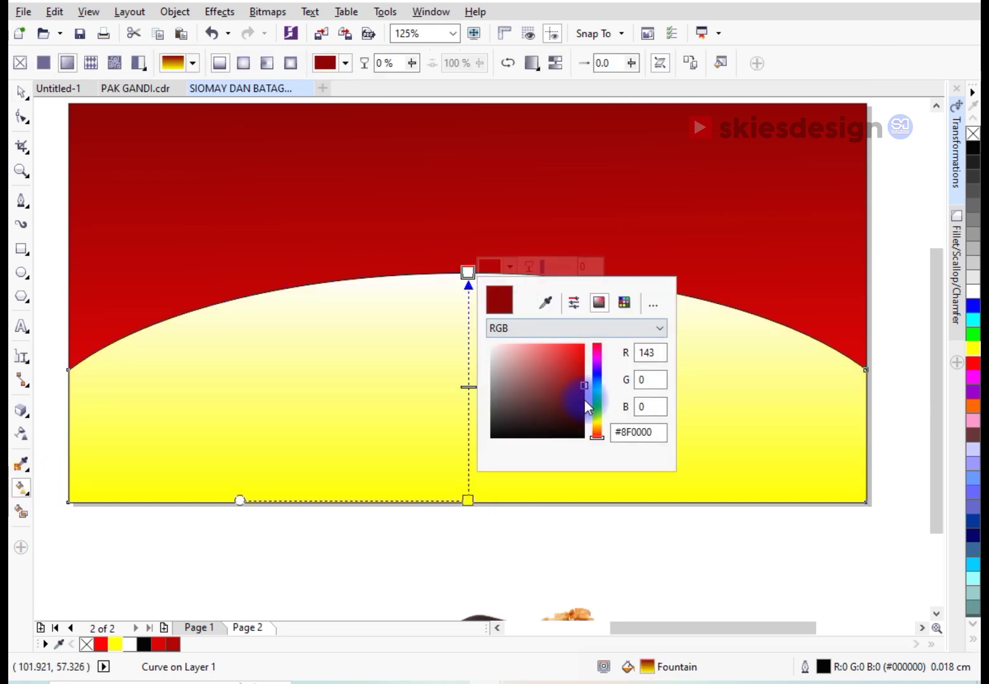
left_click(598, 426)
left_click_drag(569, 347, 595, 335)
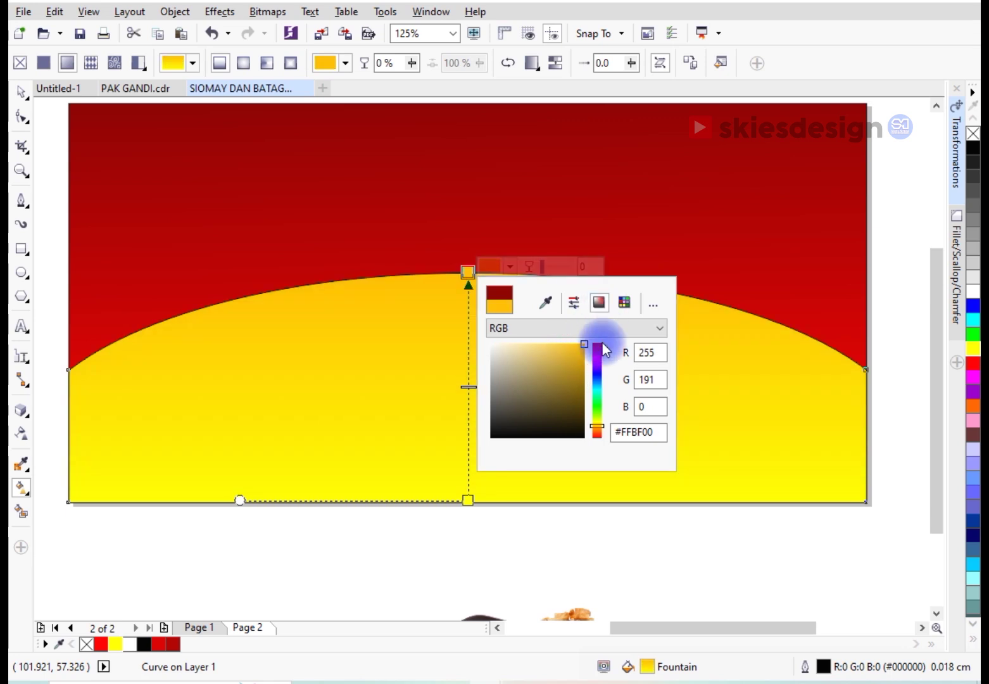
left_click(599, 429)
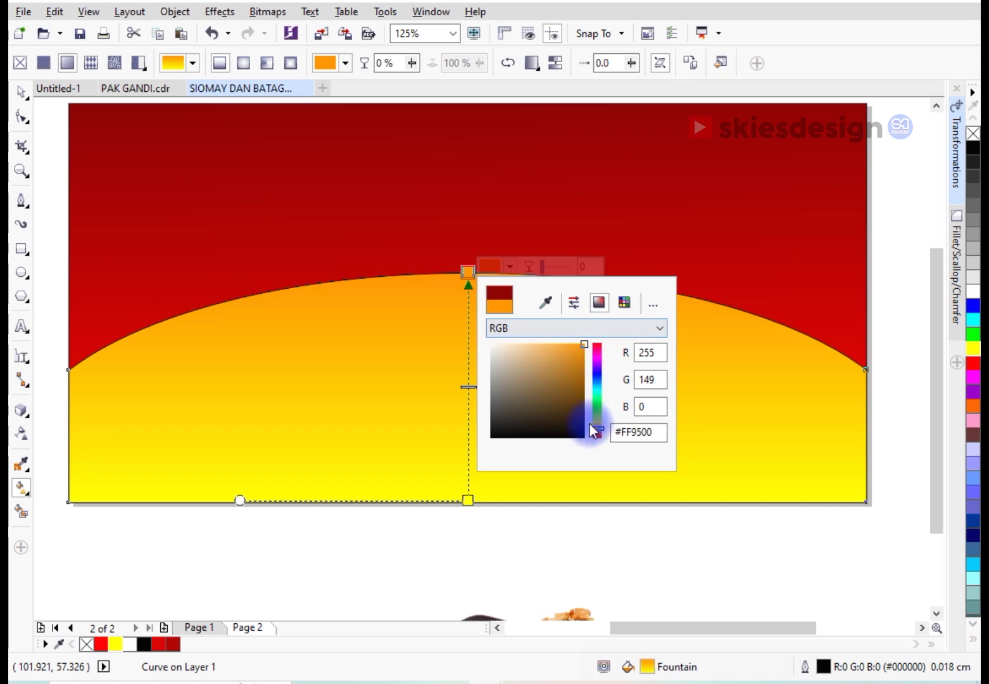
left_click(597, 428)
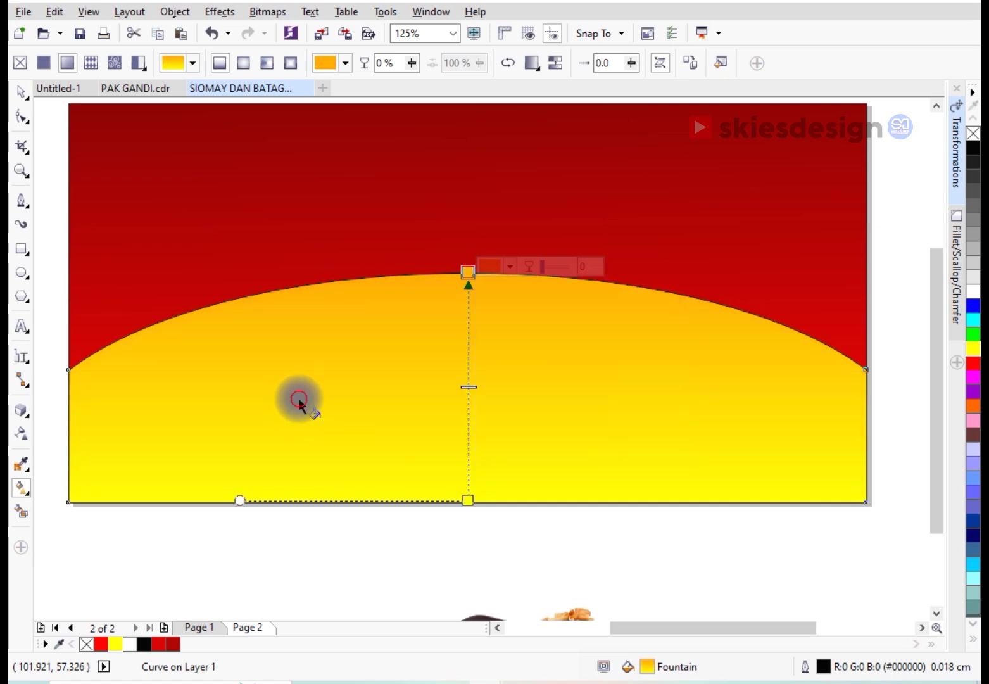
left_click(21, 92)
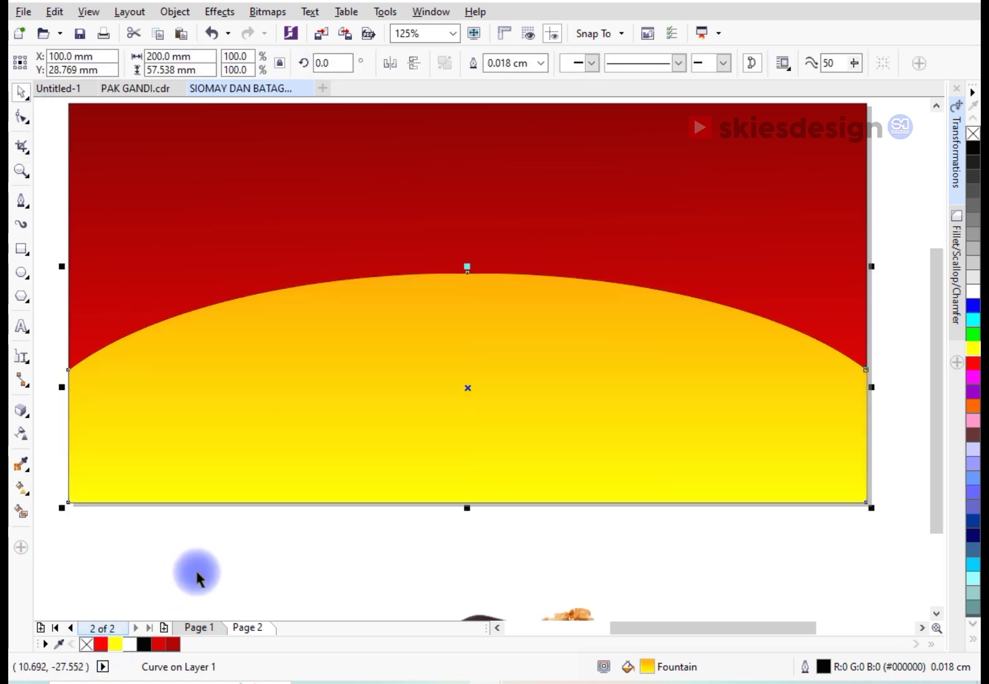
left_click(178, 591)
scroll(442, 464, "down", 2)
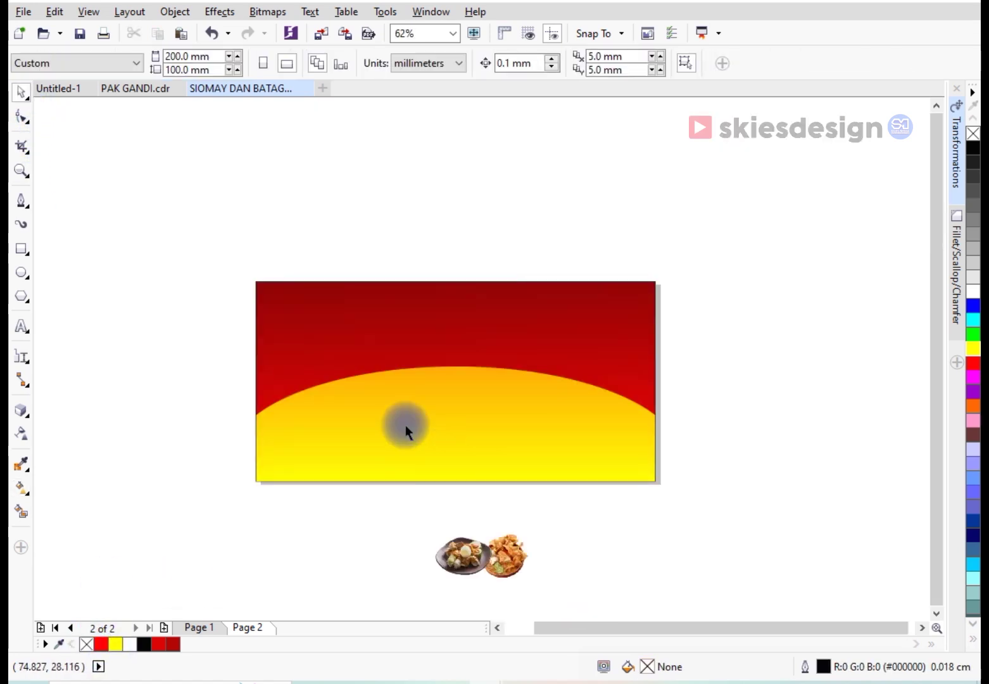
Add the artistic text "siomay & Batagor" on the red area above the arch
left_click(23, 328)
left_click(320, 322)
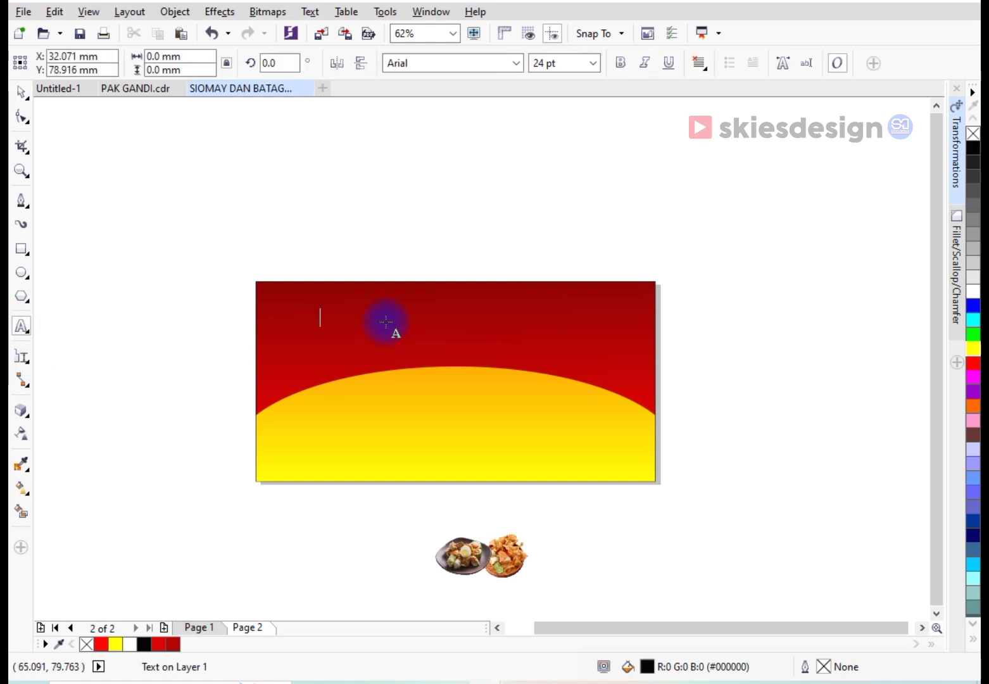
scroll(386, 321, "up", 4)
scroll(385, 320, "down", 2)
type("S")
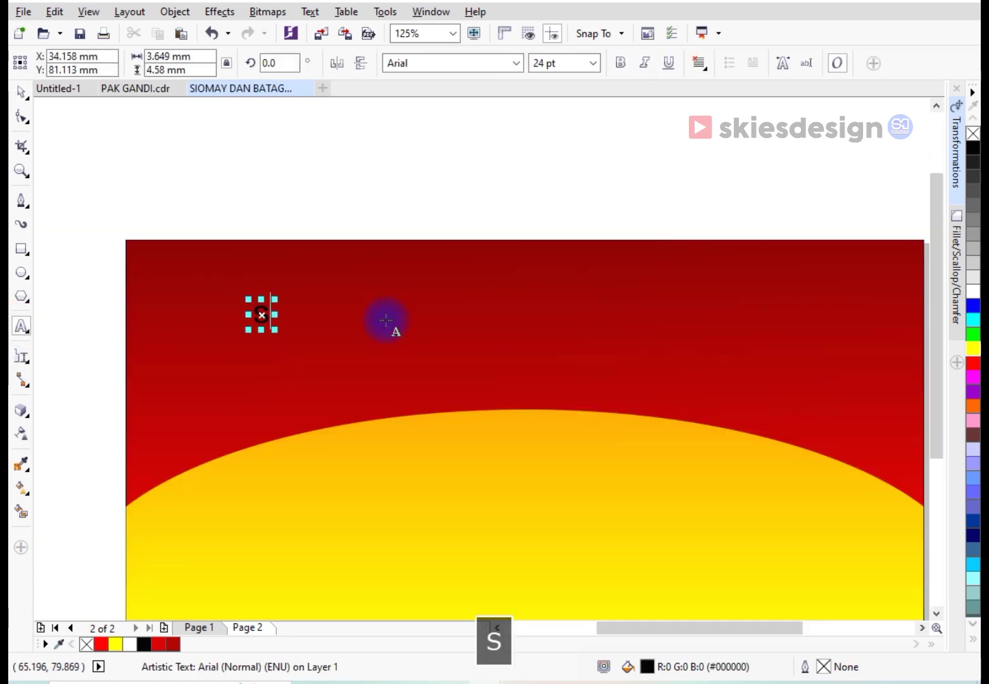
type("io")
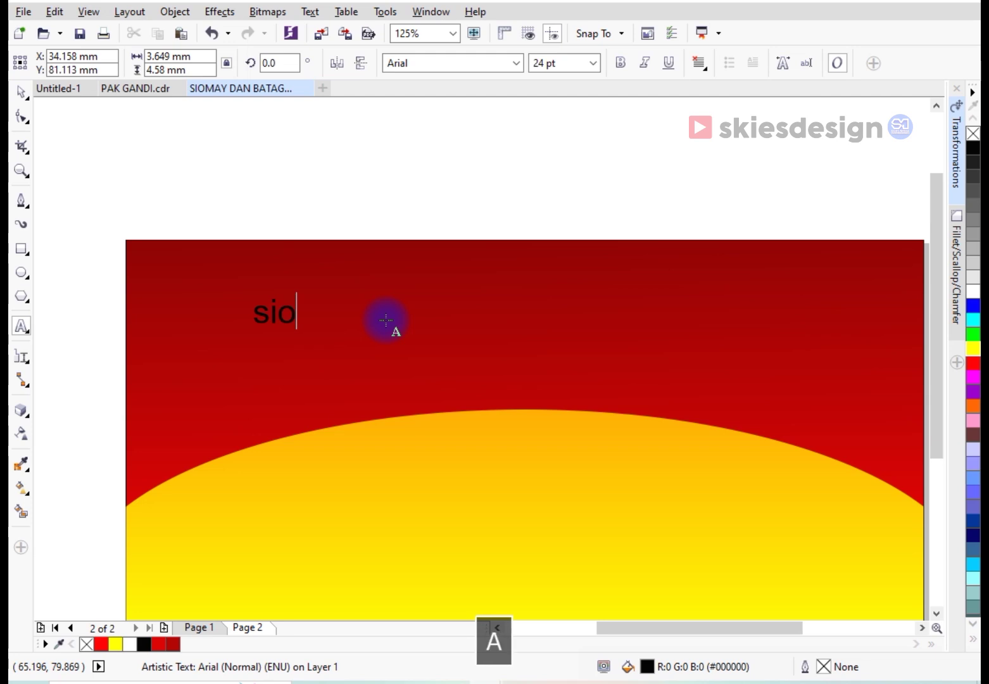
type("a")
type("may")
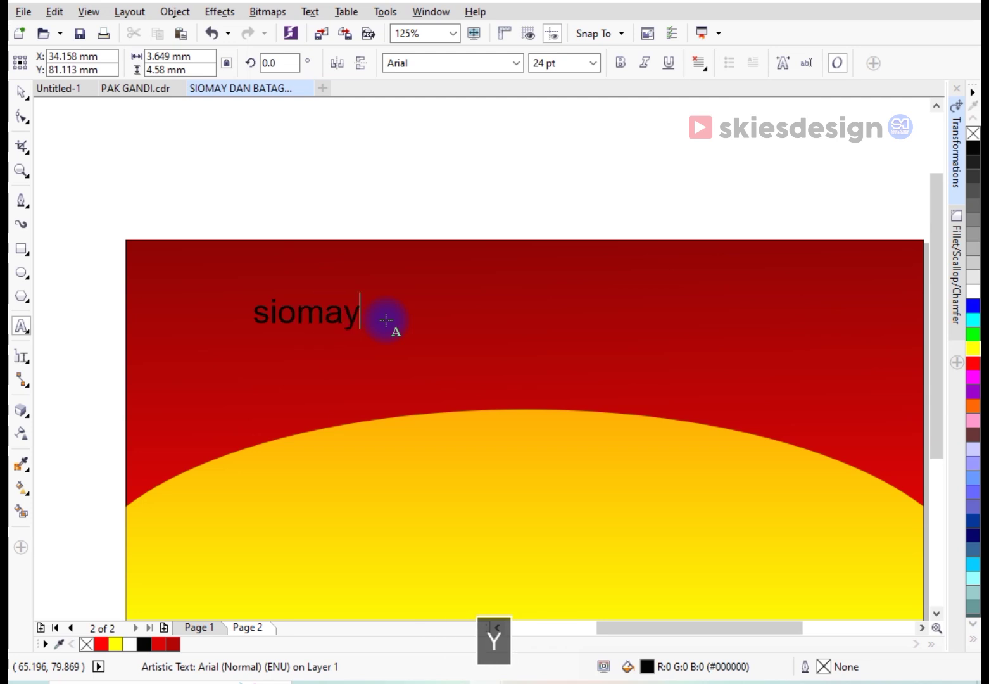
type(" & Batagor")
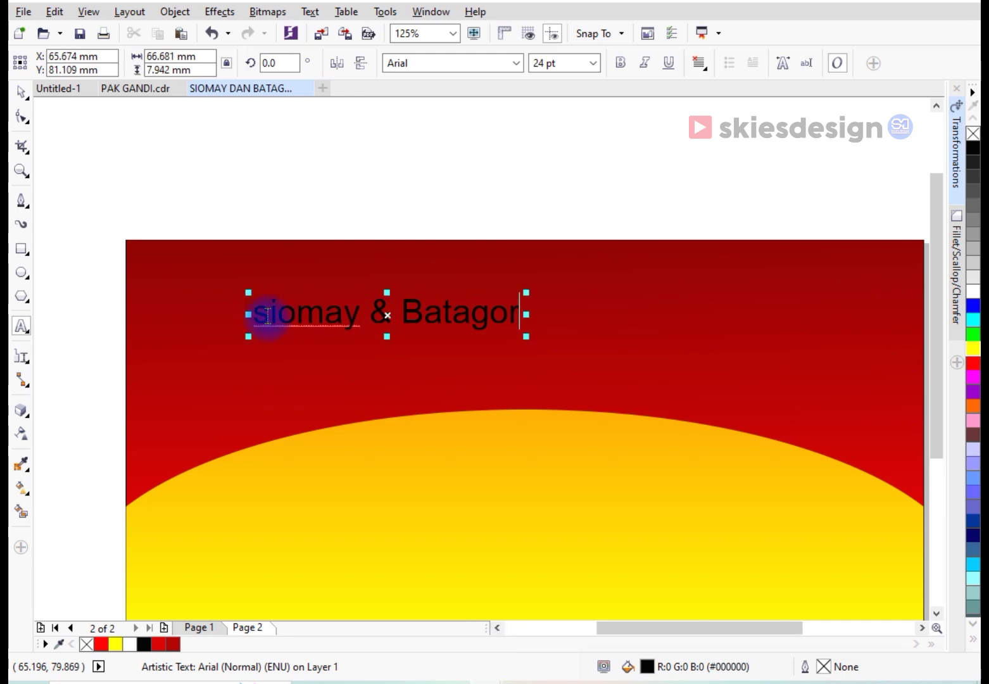
key("Escape")
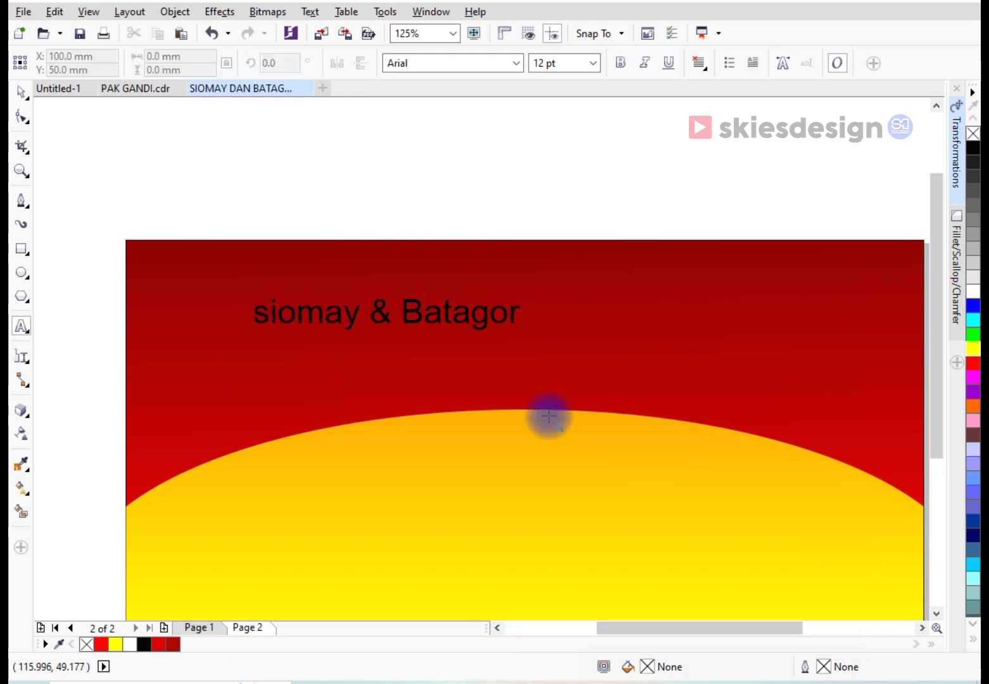
Capitalize the first letter so the headline reads "Siomay & Batagor"
left_click(388, 316)
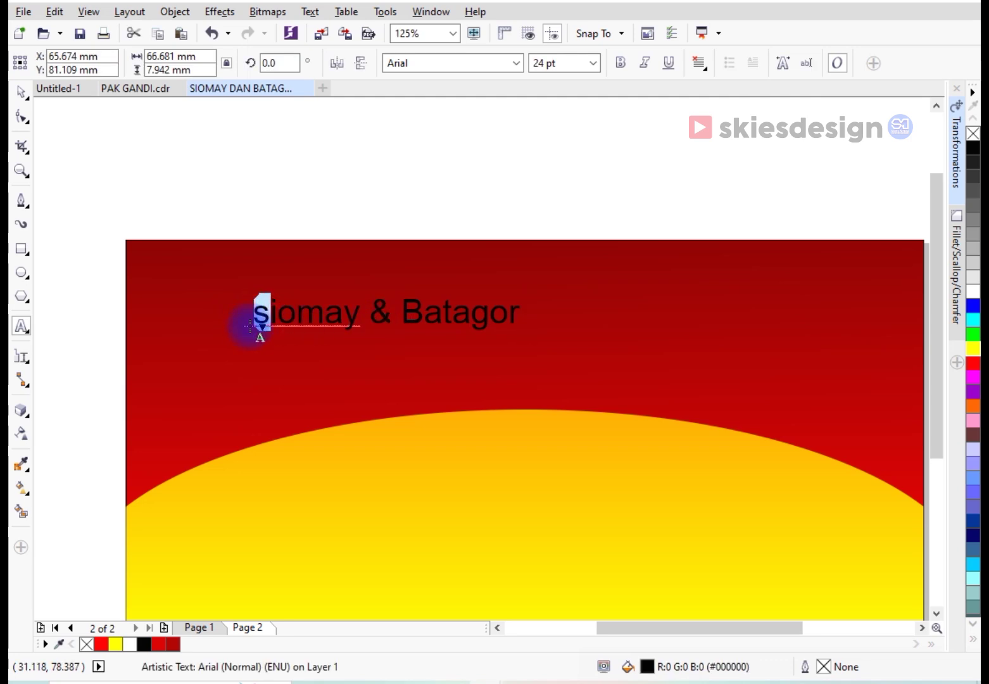
type("S")
left_click(21, 93)
Enlarge the headline proportionally to about 159 mm wide and set its font to Hobo Std
scroll(513, 369, "down", 2)
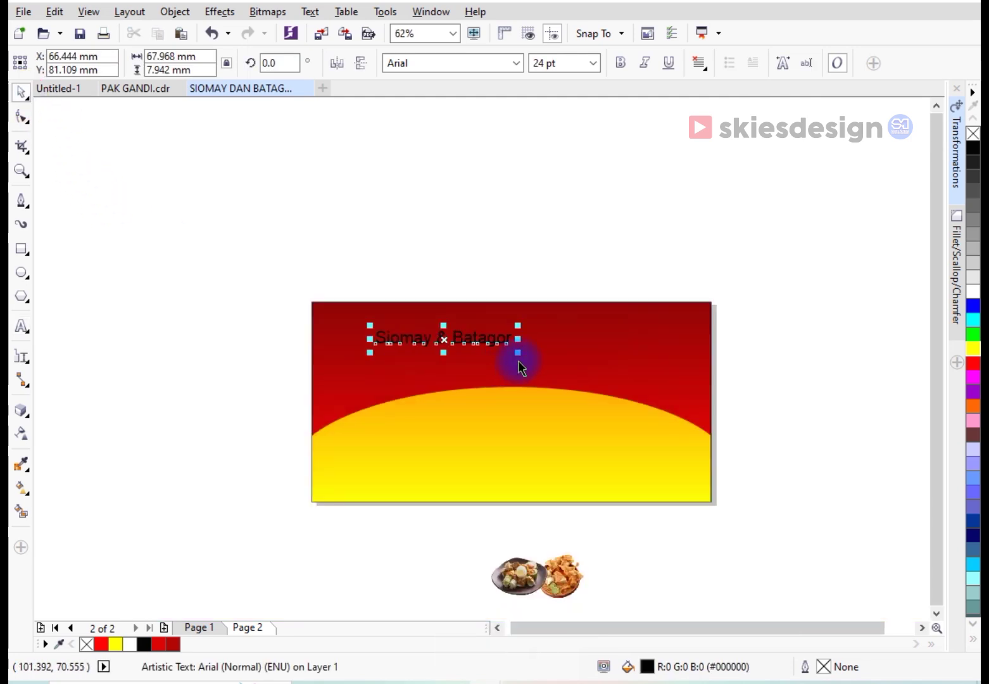
left_click_drag(524, 357, 715, 461)
scroll(397, 345, "up", 2)
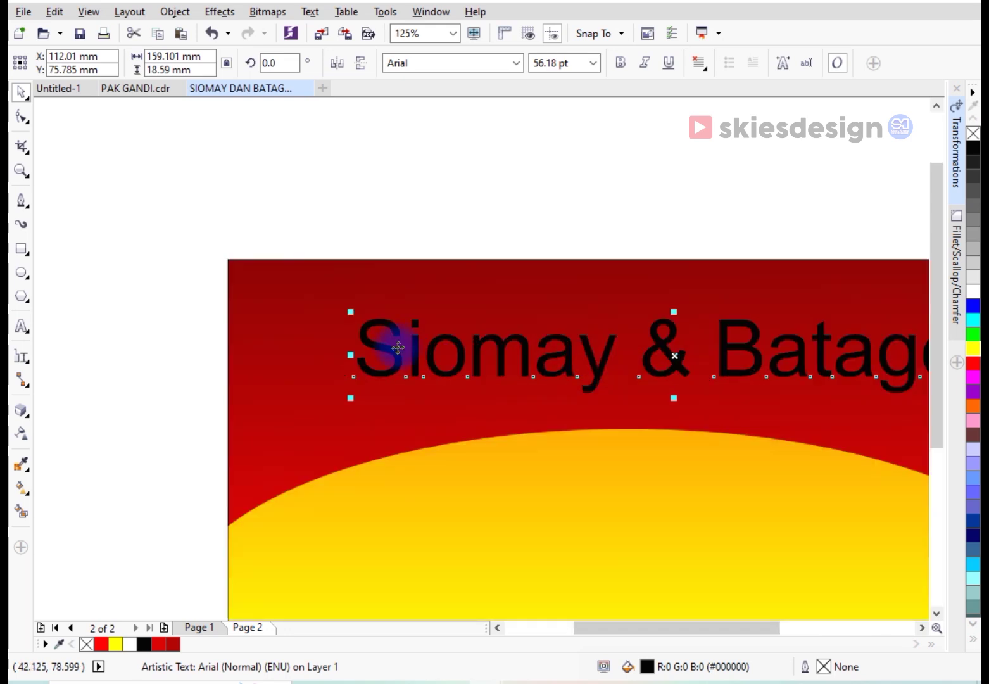
left_click(518, 63)
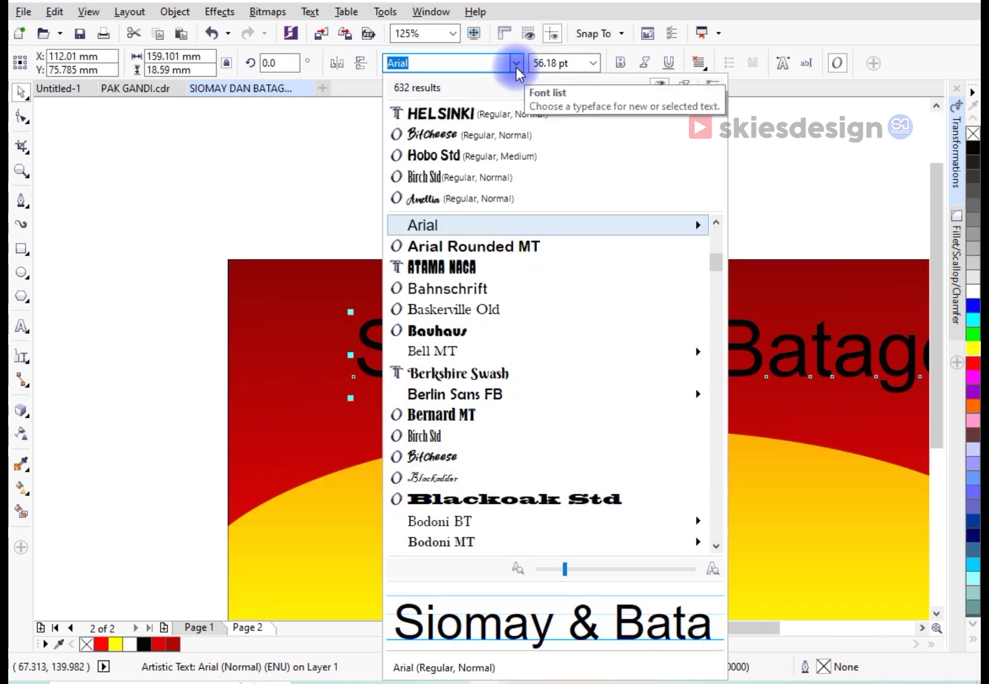
left_click(510, 156)
Centre the headline horizontally on the red background and colour the text yellow
scroll(530, 210, "down", 2)
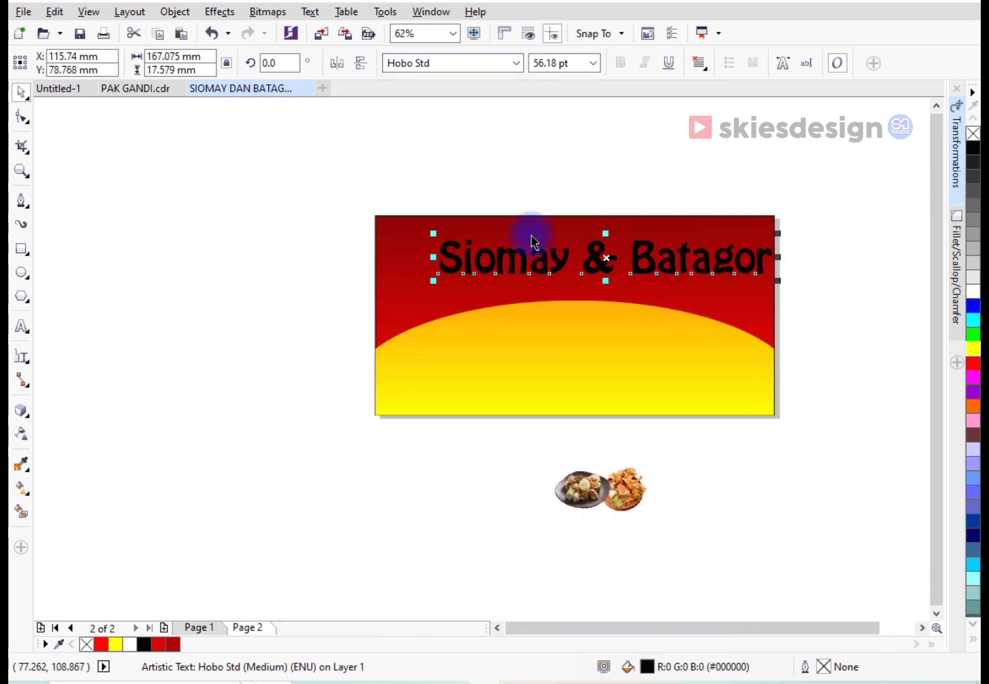
left_click(535, 227, "shift")
key("c")
scroll(613, 248, "up", 2)
left_click(640, 259)
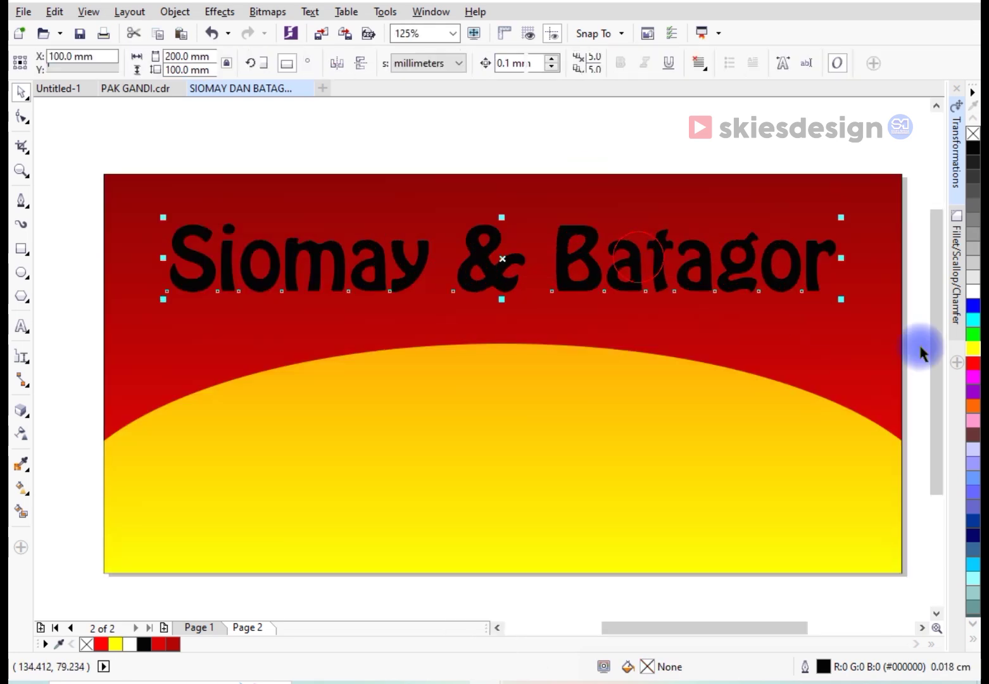
left_click(972, 348)
Stretch the headline vertically to about 25 mm high and shift it up within the red area
left_click_drag(501, 300, 541, 327)
left_click(498, 226)
left_click_drag(499, 227, 498, 211)
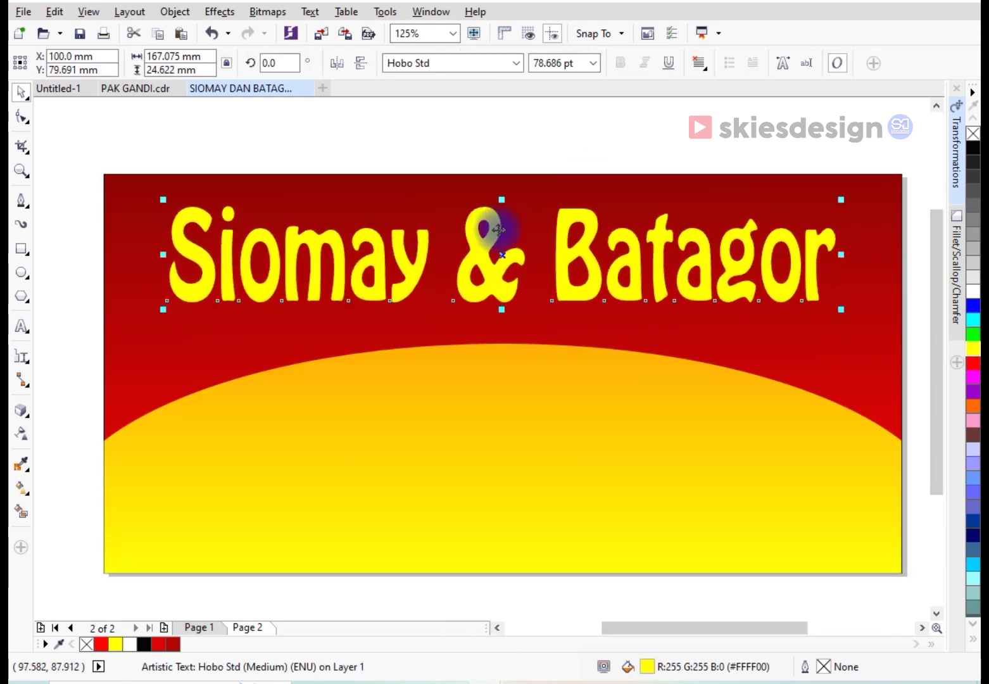
Apply an Envelope to the headline, curving its lower edge to follow the yellow arch, and move the text slightly down
left_click(31, 424)
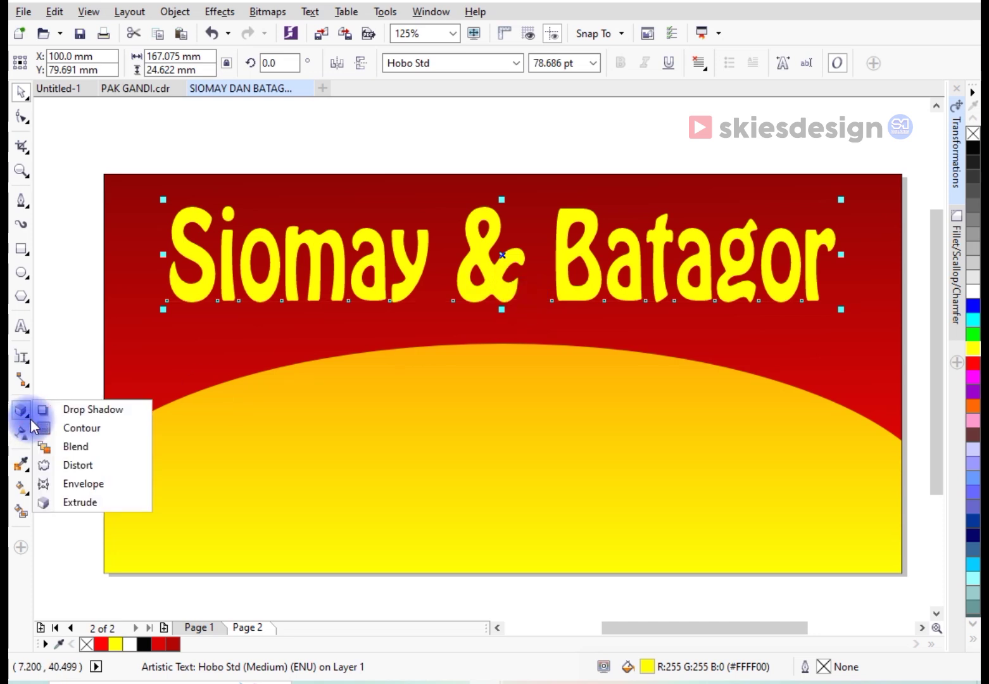
left_click(72, 481)
left_click_drag(486, 283, 498, 311)
key("Delete")
key("space")
key("space")
key("space")
key("space")
left_click_drag(835, 239, 836, 207)
key("space")
key("space")
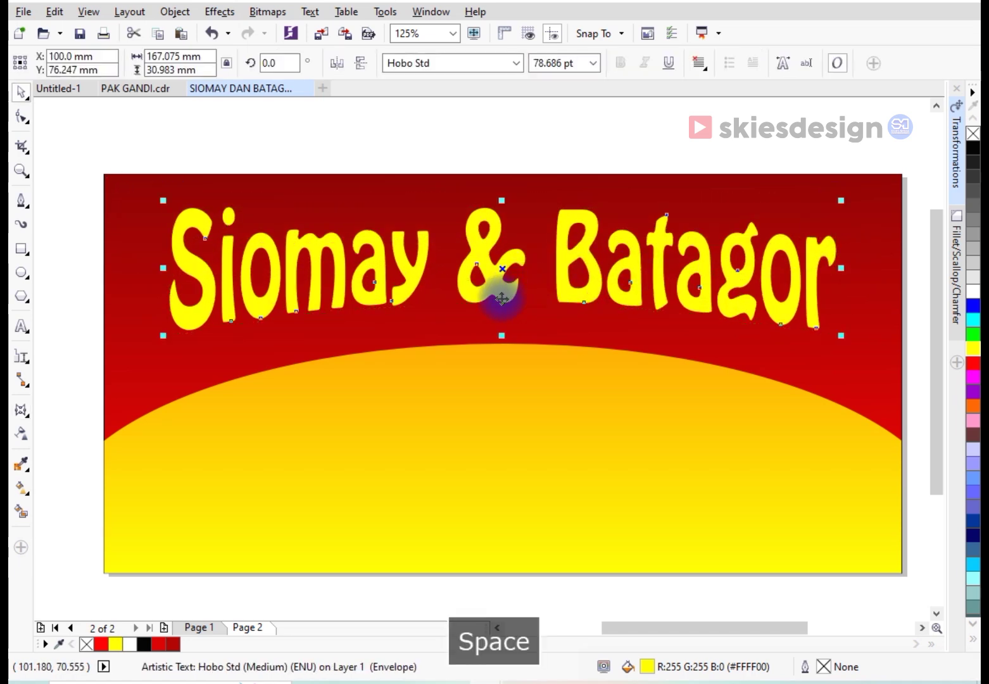
left_click_drag(498, 304, 512, 282)
key("space")
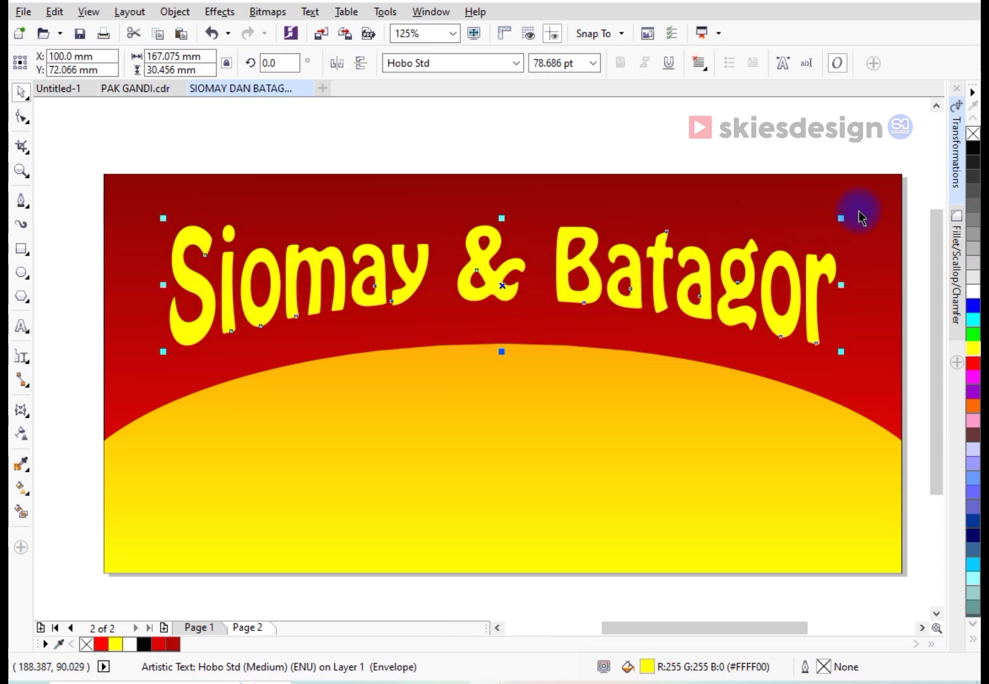
Raise the upper edge of the headline's envelope so the curved text becomes about 33 mm high
key("space")
left_click_drag(872, 200, 806, 231)
key("ctrl+z")
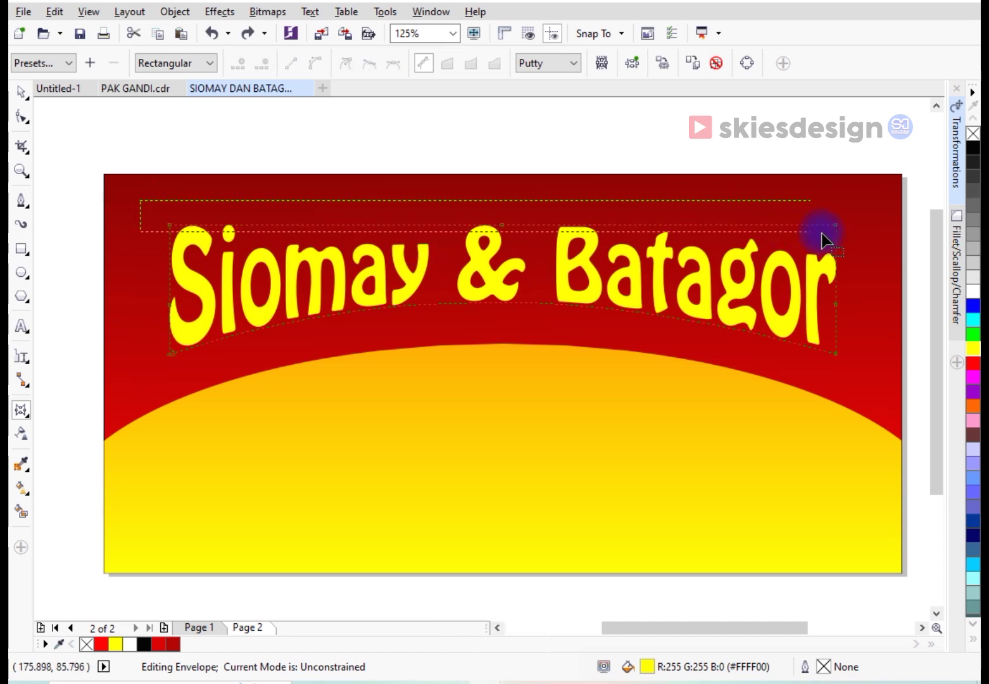
scroll(514, 225, "up", 2)
left_click_drag(491, 224, 489, 201)
scroll(503, 299, "down", 2)
key("space")
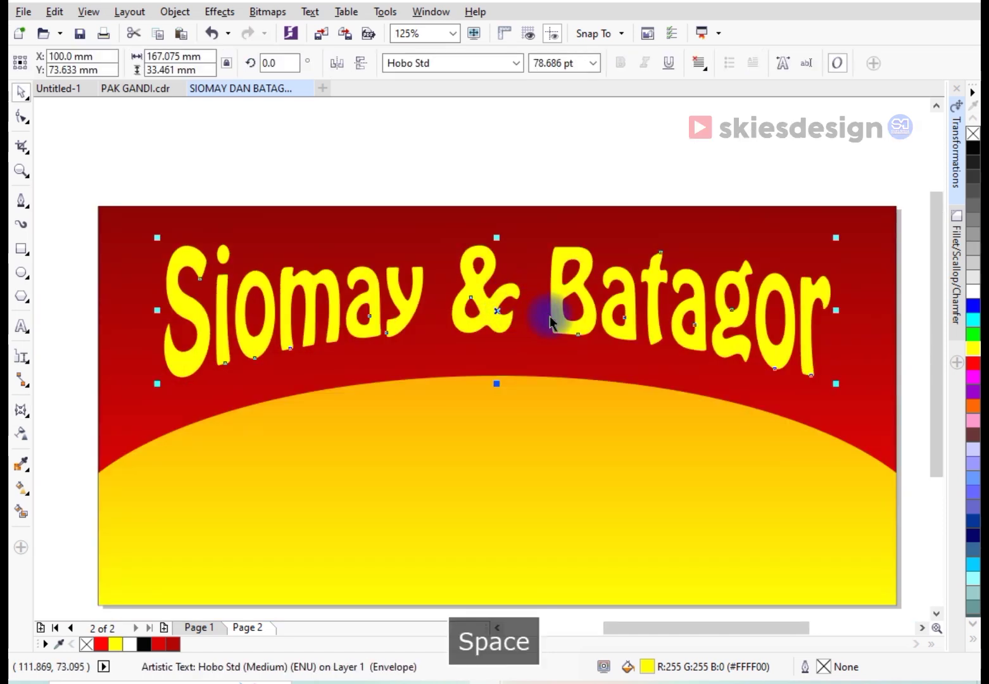
Scale the headline proportionally about its centre to about 160 mm wide
left_click_drag(834, 380, 816, 382)
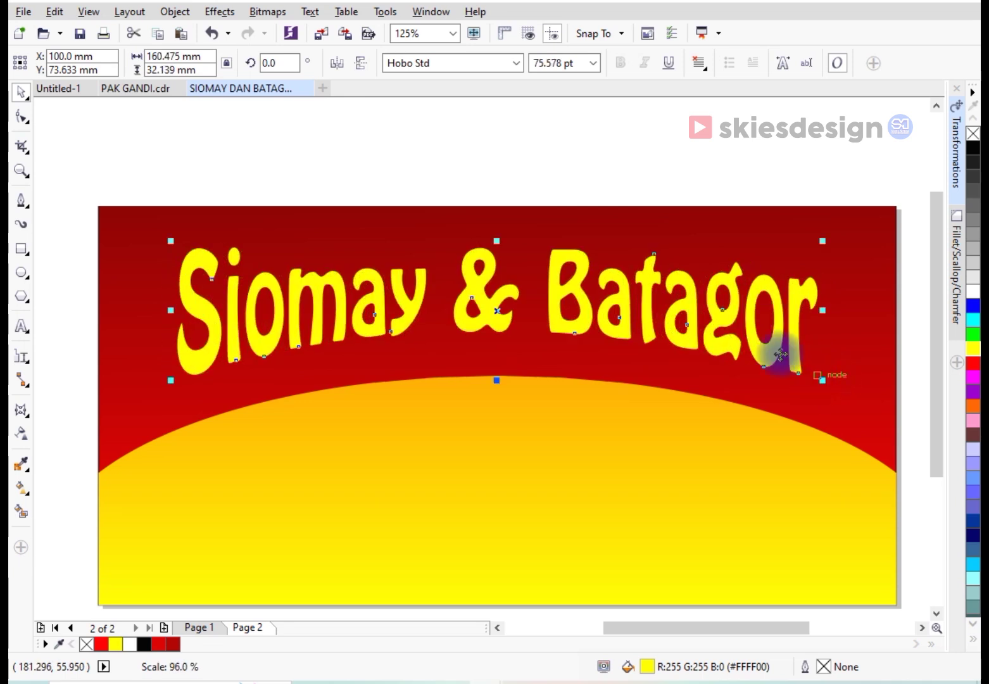
left_click(530, 152)
scroll(598, 298, "down", 1)
scroll(536, 289, "up", 1)
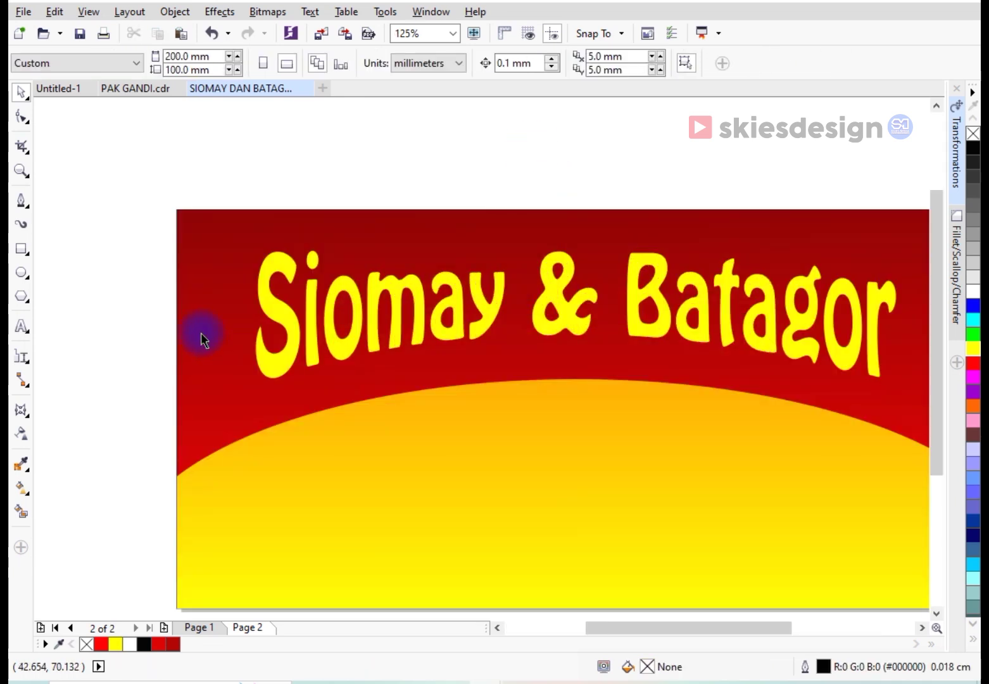
Add a one-step outside Contour about 1.8 mm wide around the yellow headline
left_click(259, 278)
scroll(264, 266, "up", 1)
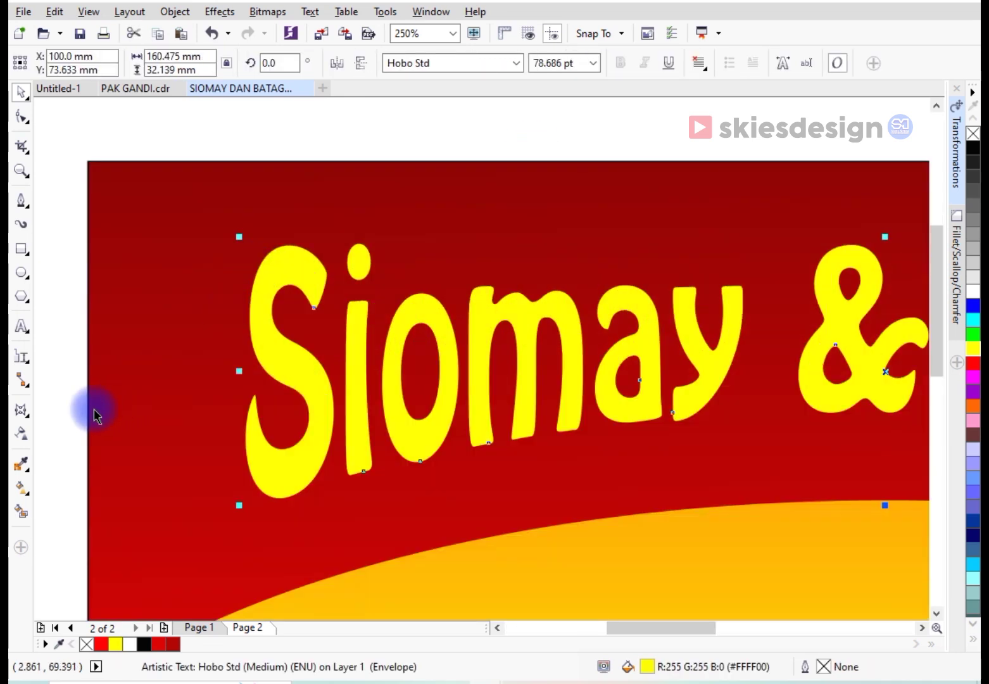
left_click(31, 420)
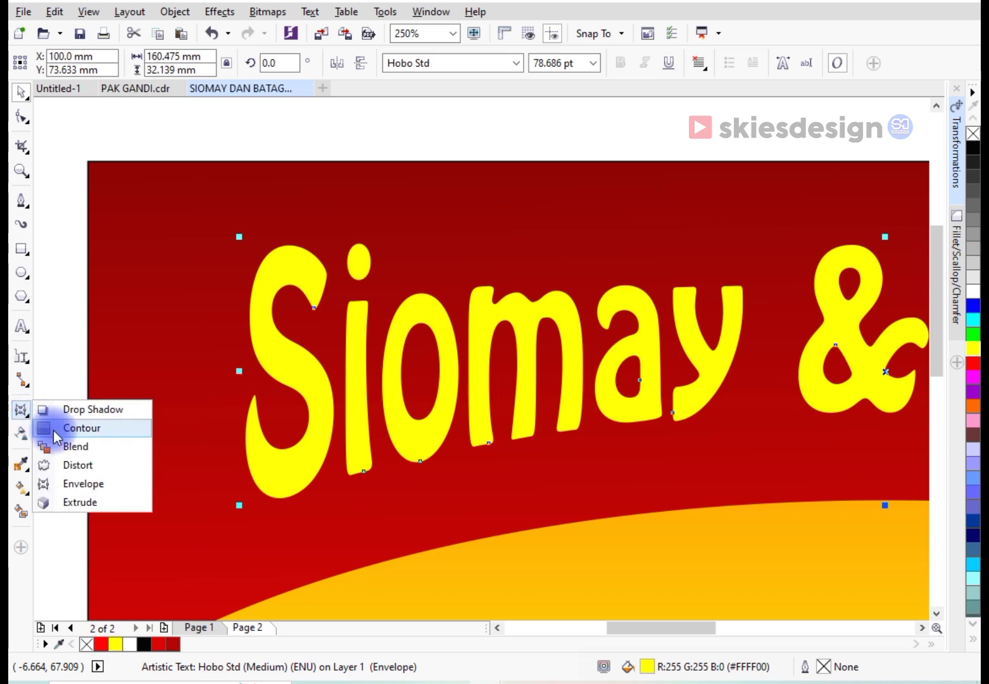
left_click(81, 429)
scroll(267, 254, "up", 3)
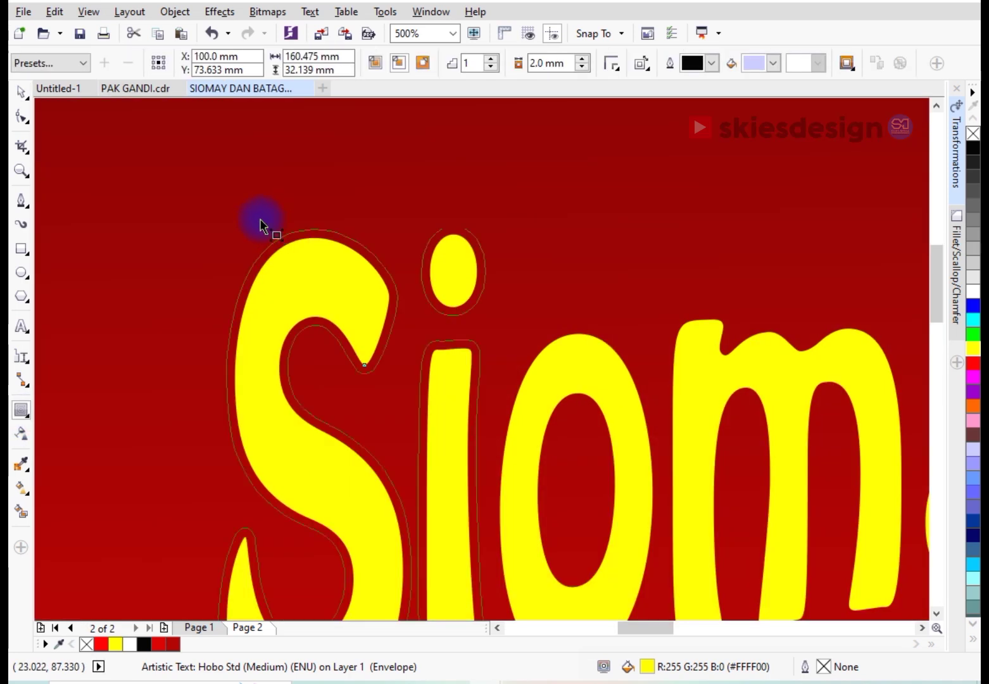
left_click_drag(258, 216, 256, 215)
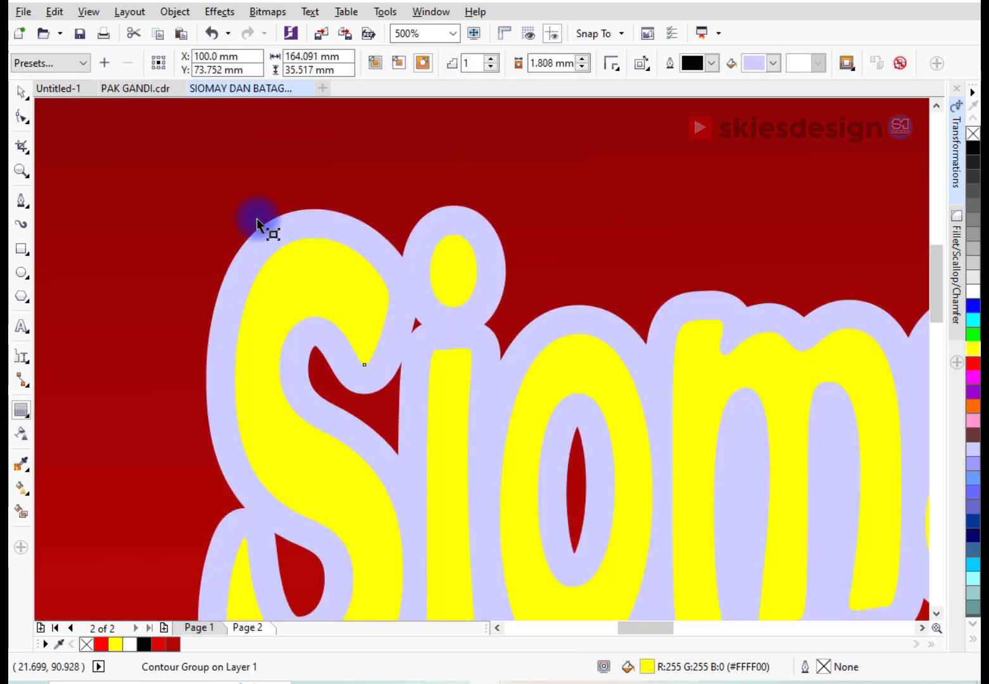
scroll(257, 216, "down", 3)
scroll(343, 231, "down", 3)
scroll(348, 231, "up", 5)
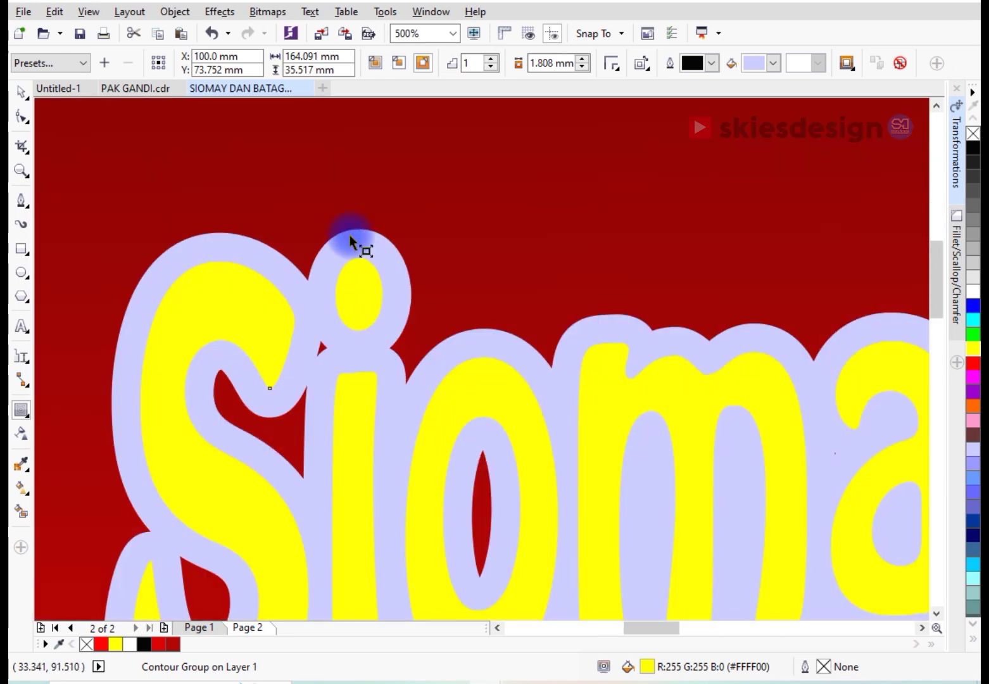
Break the contour apart from the headline and fill the separated outline shape with red
right_click(351, 237)
left_click(374, 267)
key("space")
left_click(366, 215)
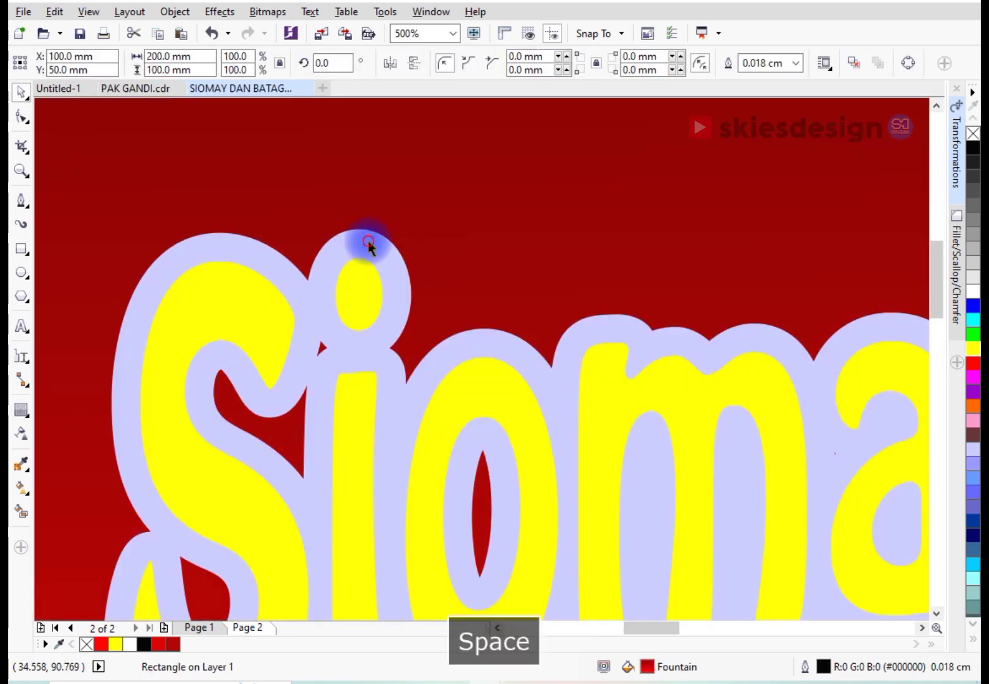
left_click(177, 521)
left_click(104, 644)
scroll(298, 393, "down", 4)
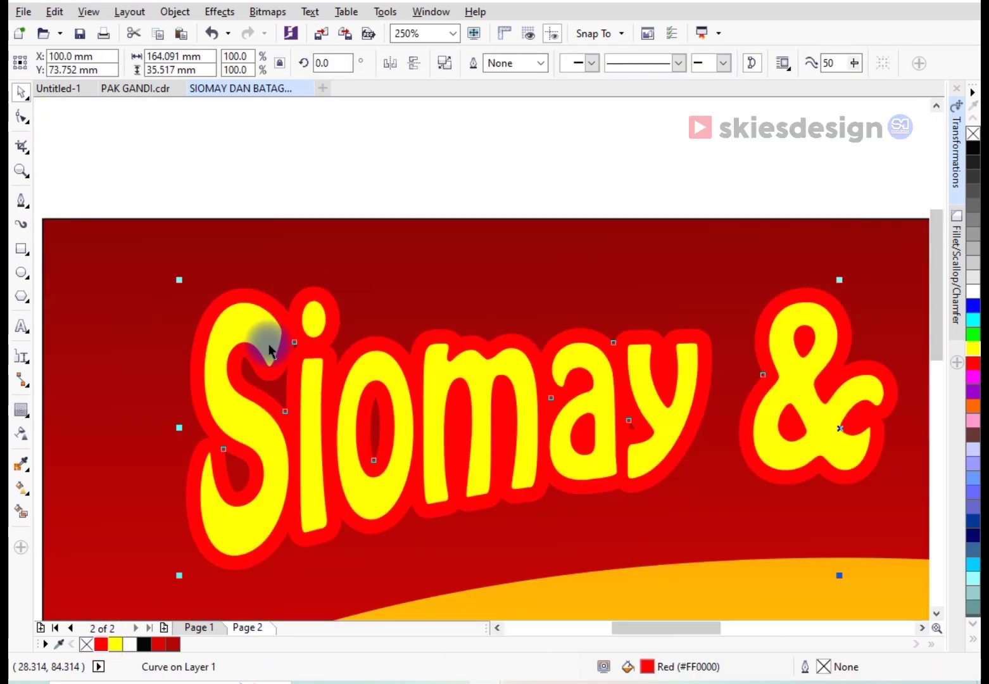
Add an outside Contour about 0.8 mm wide around the red outline shape
left_click(579, 214)
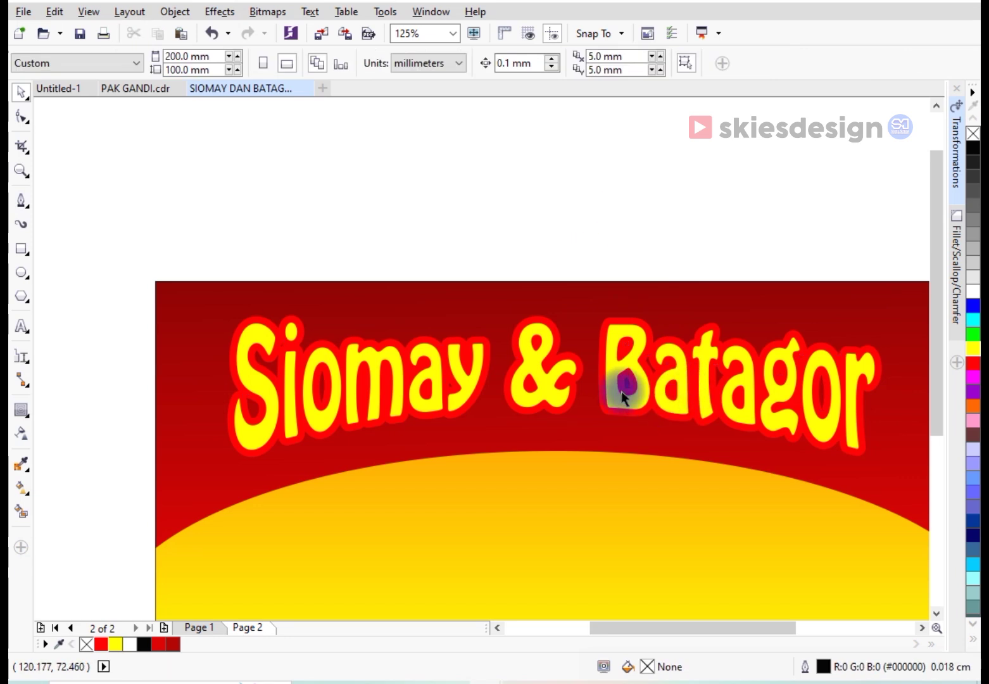
scroll(262, 330, "up", 4)
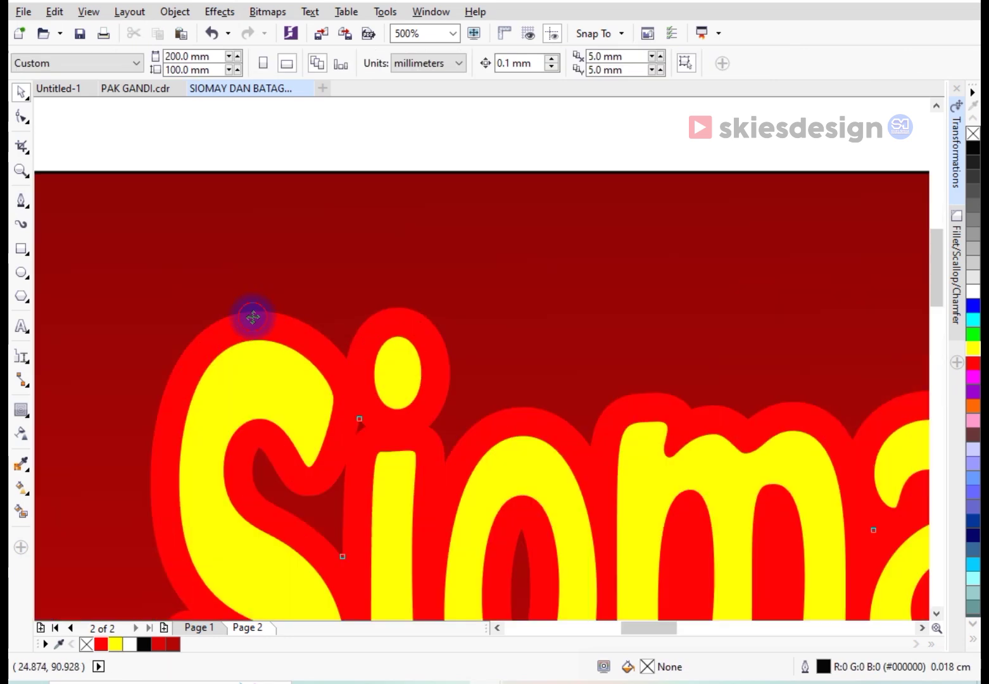
key("space")
left_click(257, 326)
left_click_drag(227, 296, 232, 291)
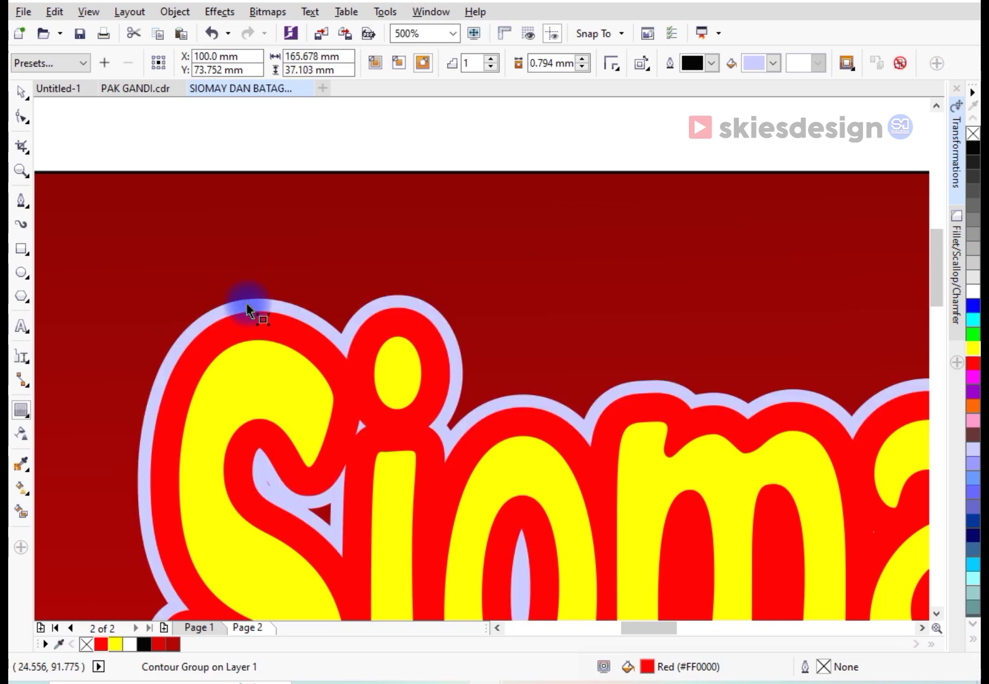
Break the outer contour apart from the red shape and fill it with black
right_click(246, 303)
left_click(274, 334)
key("space")
scroll(371, 247, "down", 2)
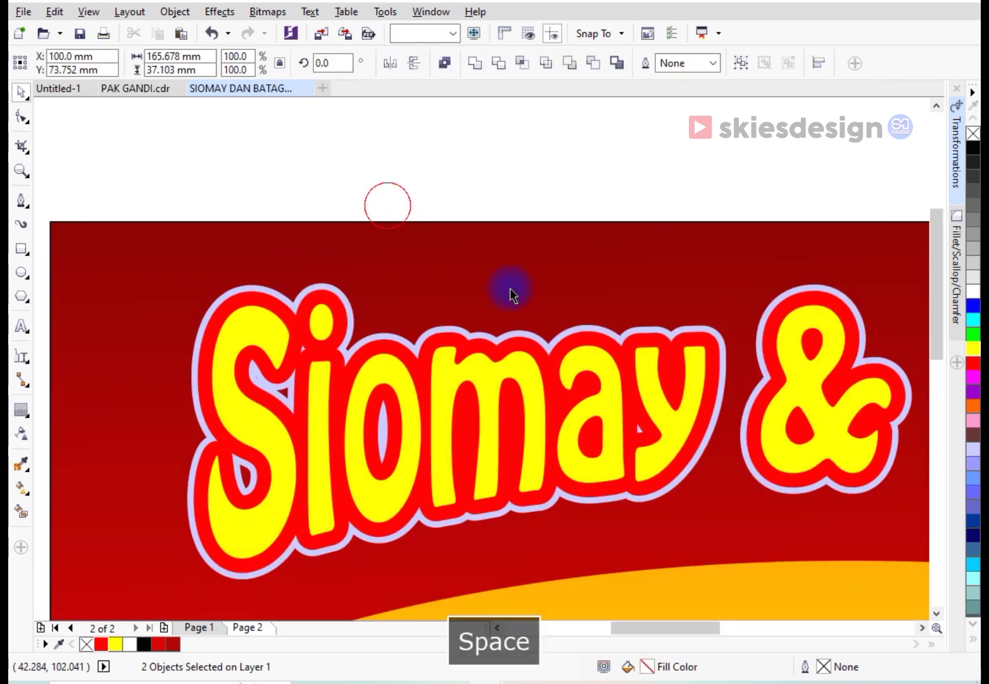
left_click(388, 204)
left_click(651, 328)
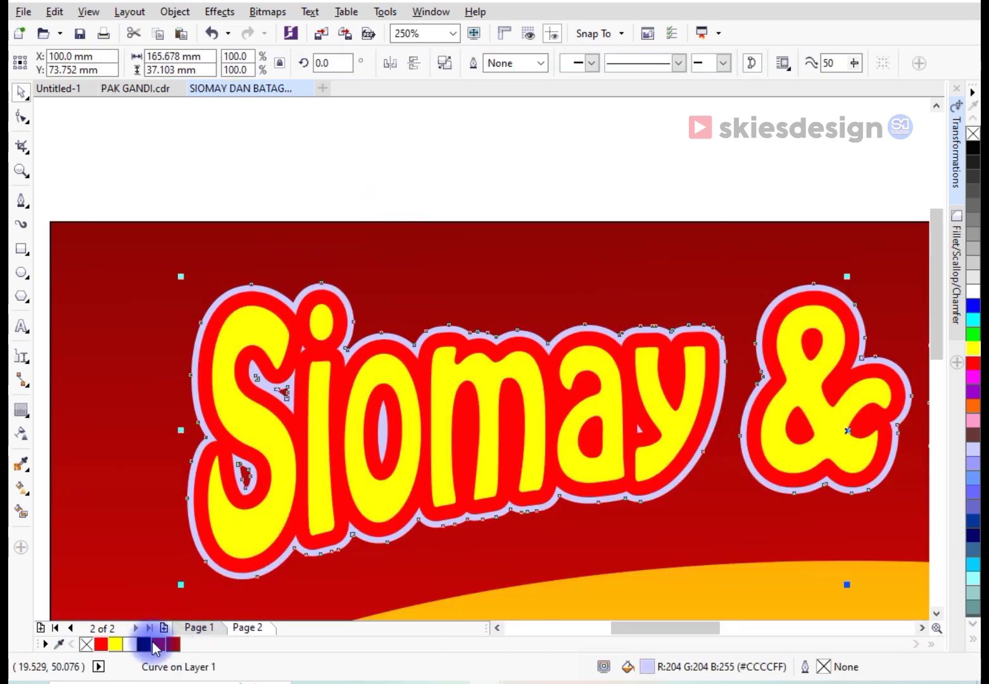
left_click(144, 645)
scroll(435, 359, "down", 2)
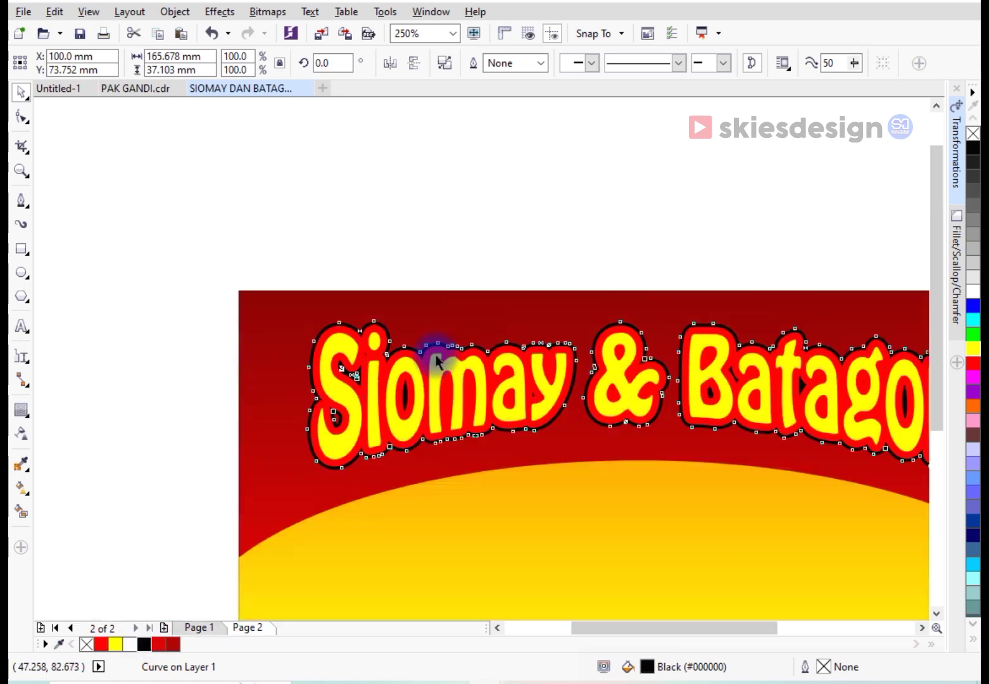
key("Escape")
Place a copy of the yellow headline slightly below and left of the original and fill it with white
scroll(645, 411, "up", 4)
left_click(627, 405)
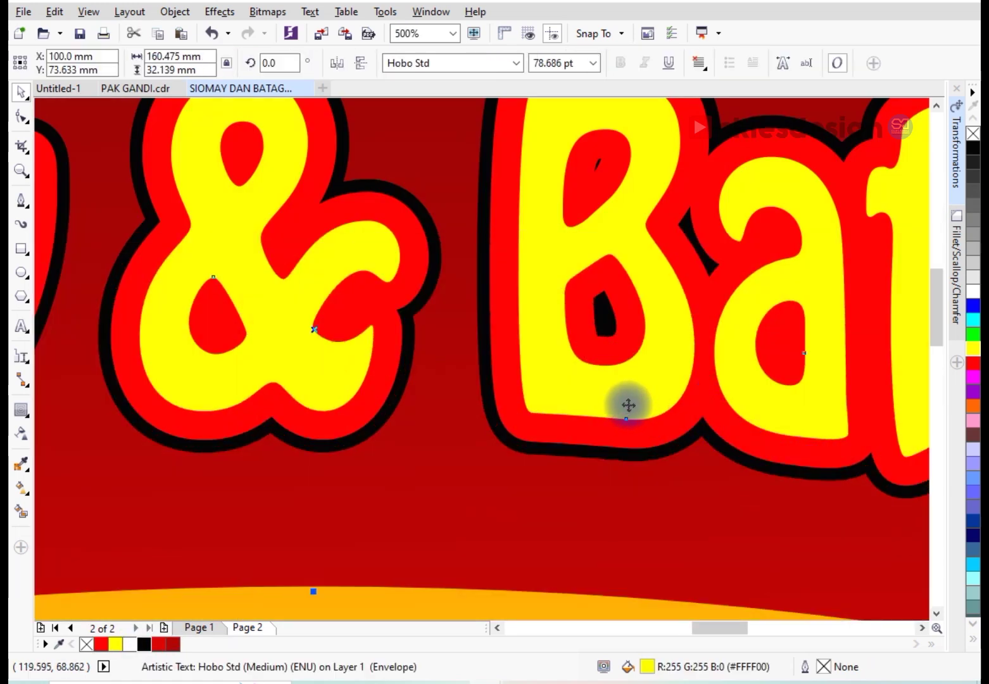
scroll(643, 392, "up", 2)
left_click_drag(644, 392, 632, 404)
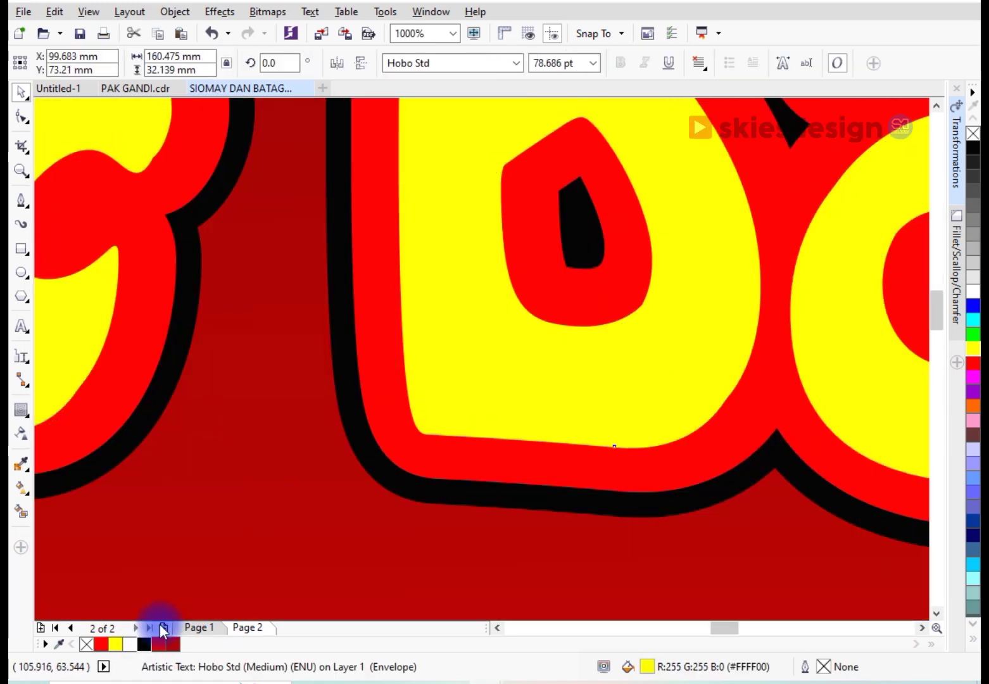
left_click(131, 644)
scroll(548, 365, "down", 3)
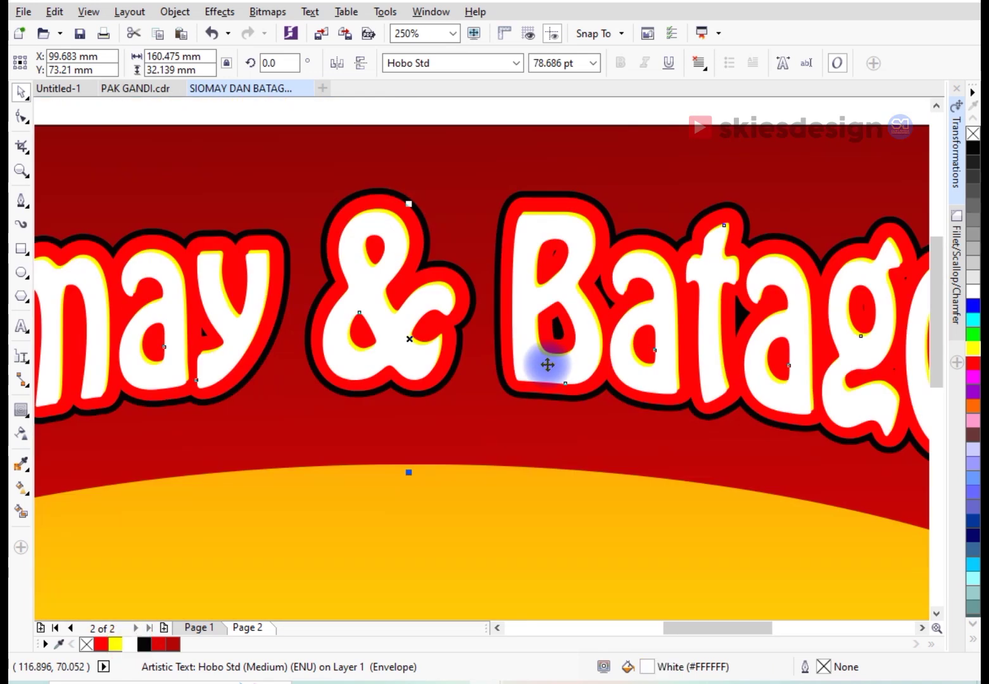
Move the white headline copy behind the yellow headline, keeping it in front of the red outline
key("ctrl+Page_Down")
key("ctrl+Page_Up")
scroll(549, 370, "down", 2)
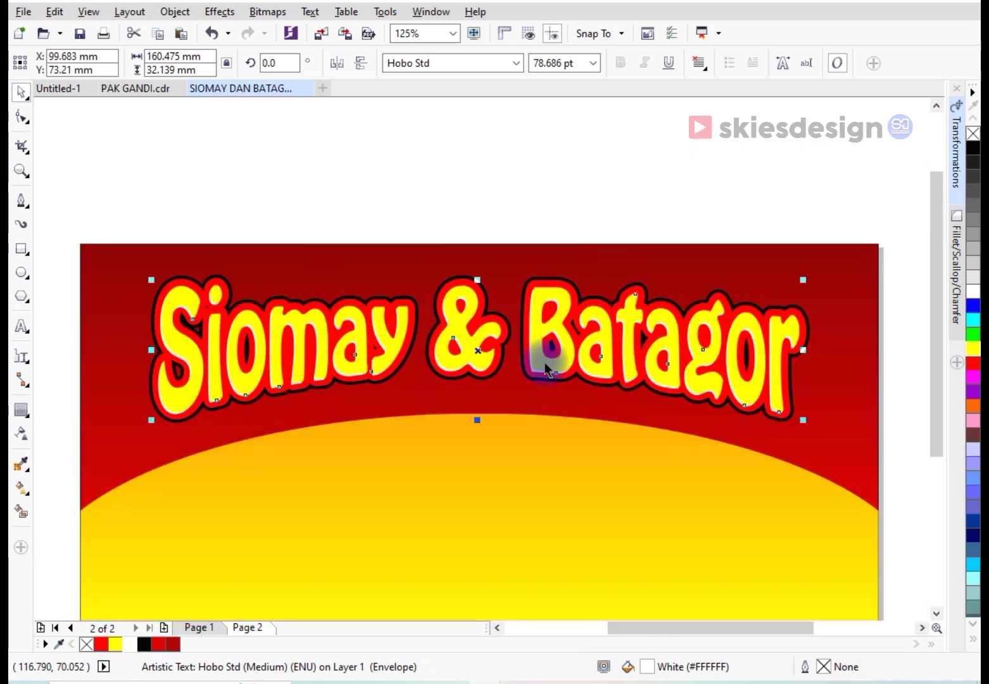
left_click(575, 205)
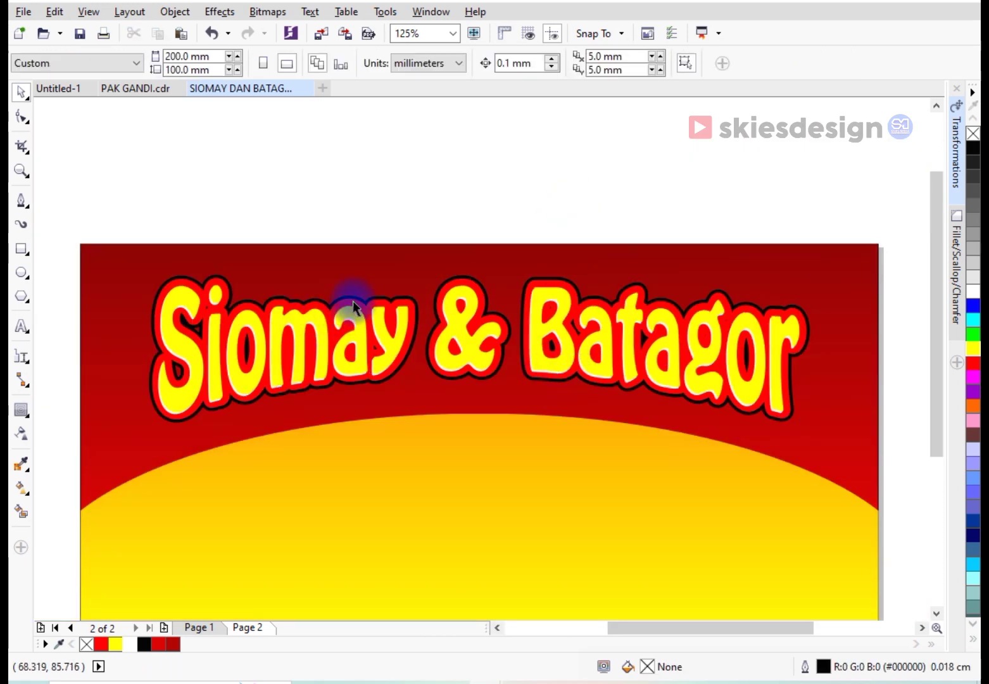
Add a Flat Top Left Drop Shadow to the black outline, offset about 1.6 mm straight up, with opacity 22 and feathering 2
scroll(353, 307, "up", 2)
left_click(346, 297)
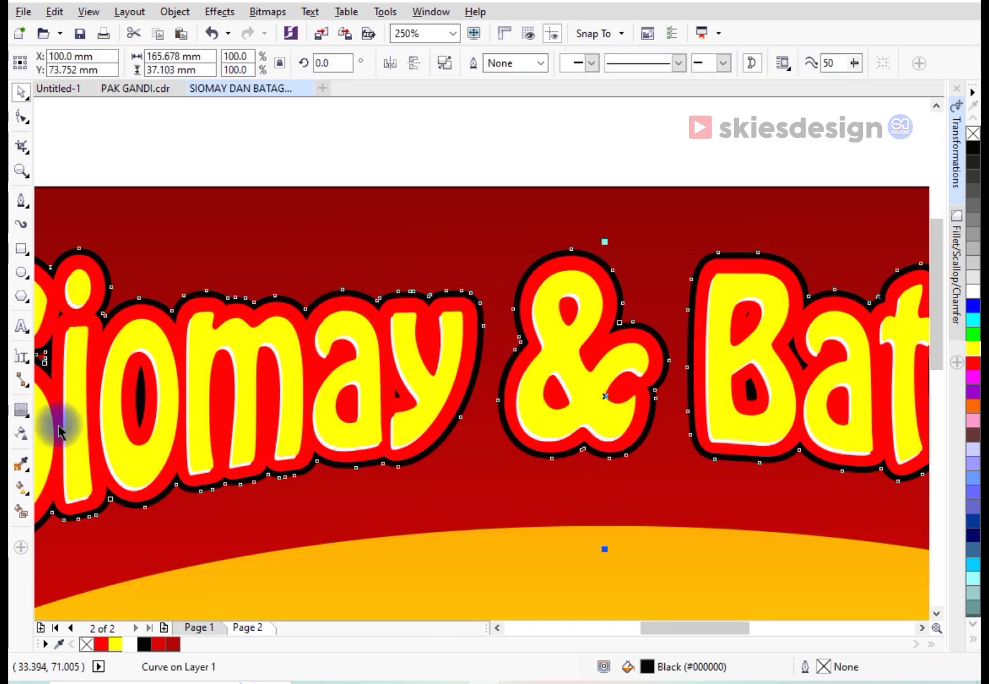
left_click(30, 419)
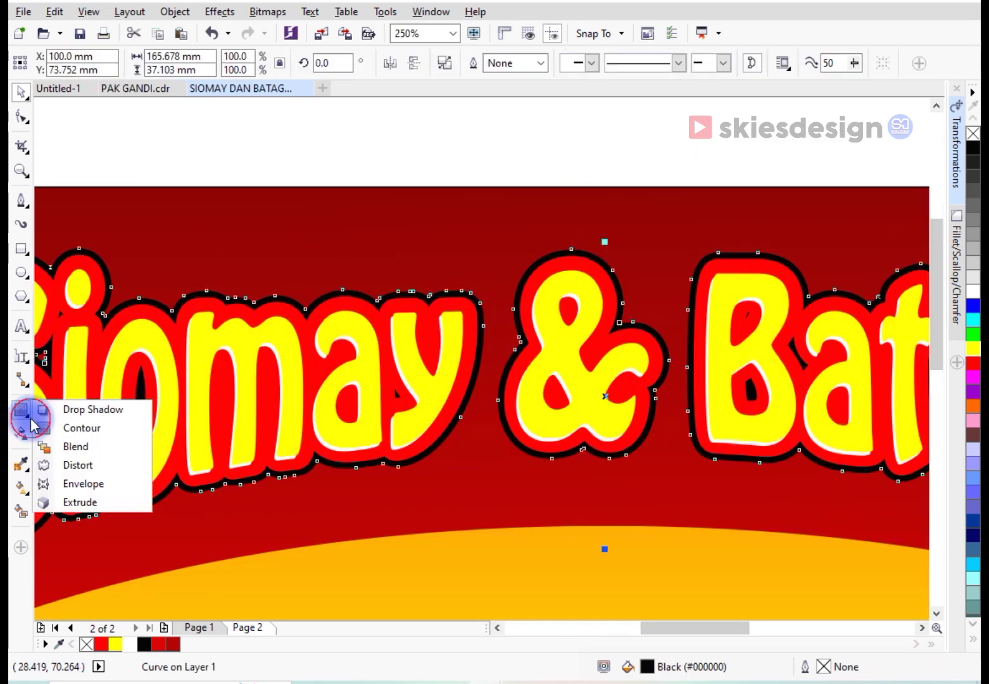
left_click(71, 410)
left_click(66, 63)
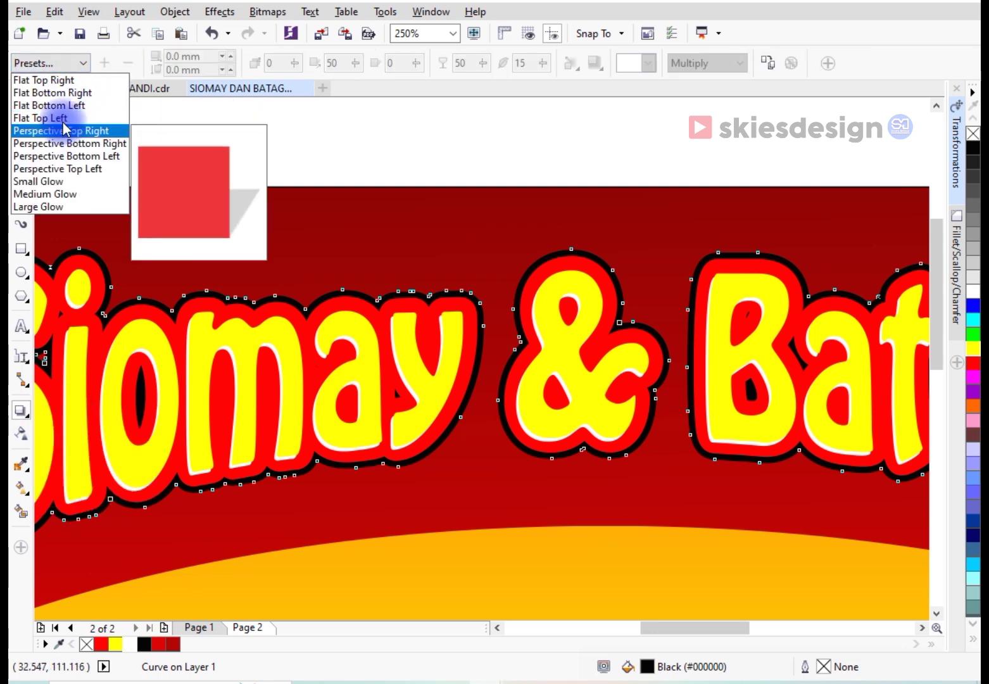
left_click(29, 118)
left_click_drag(506, 298, 592, 239)
scroll(560, 243, "down", 2)
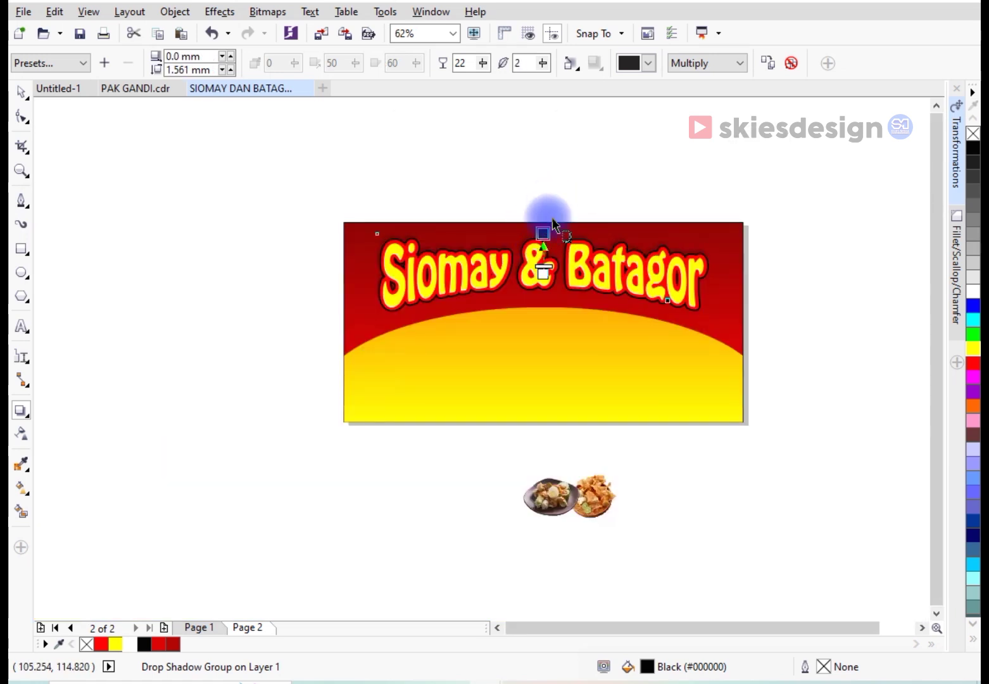
Raise the drop shadow's opacity to 36 and leave the shadow deselected
scroll(555, 209, "up", 2)
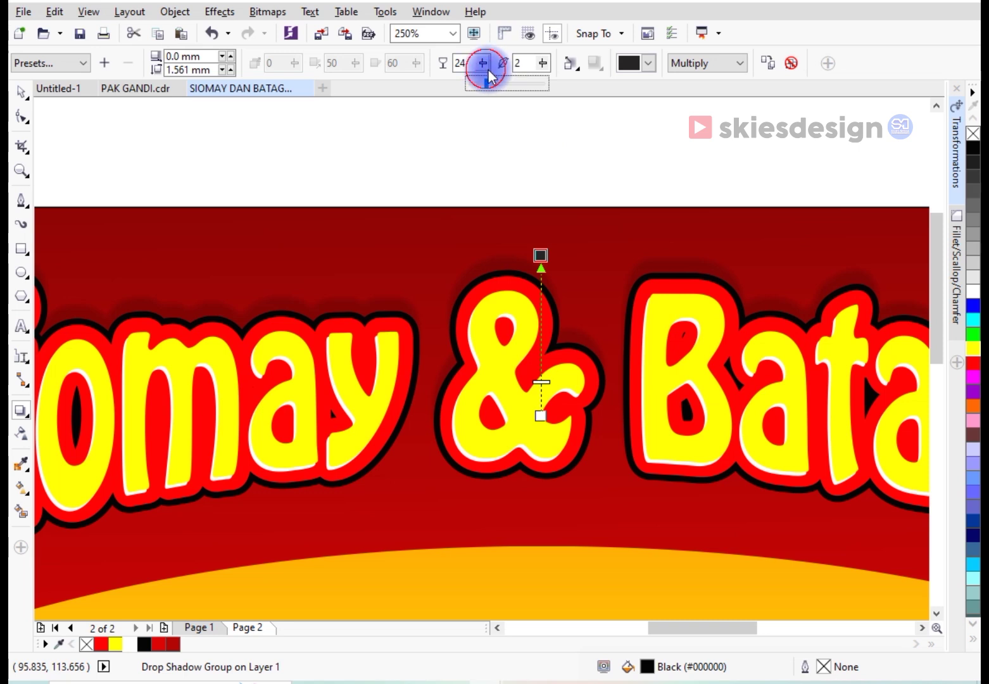
scroll(533, 173, "down", 1)
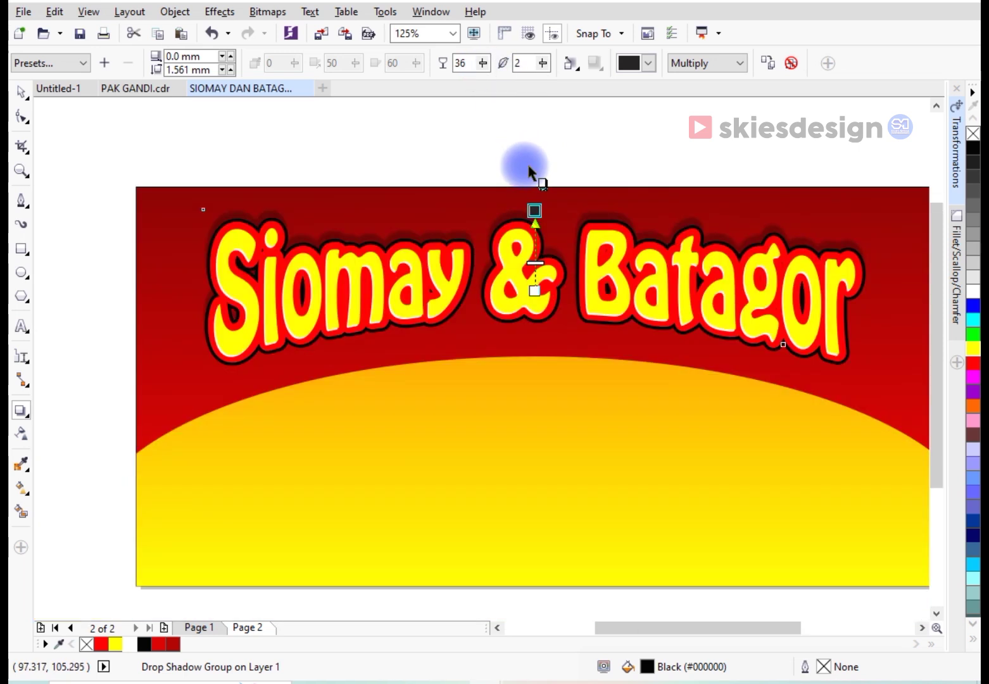
left_click(18, 95)
left_click(192, 137)
scroll(519, 268, "down", 1)
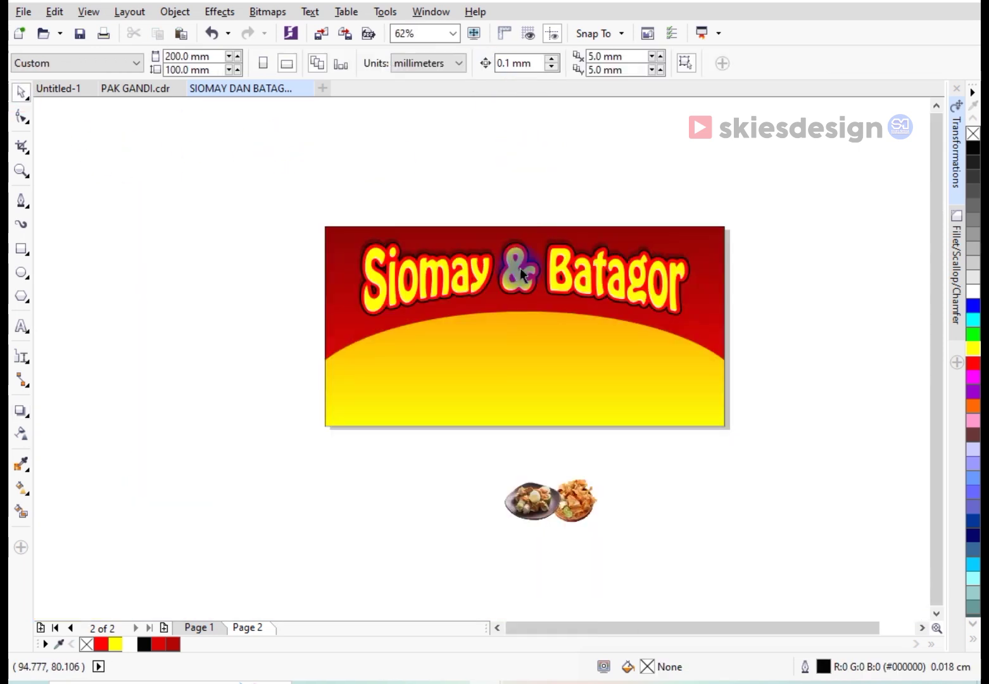
Place the siomay photo at the banner's lower-left corner and the batagor photo at the lower-right, enlarging both, the batagor to about 66 mm wide
left_click_drag(539, 518, 349, 431)
left_click_drag(377, 388, 475, 324)
left_click_drag(574, 503, 737, 431)
left_click_drag(699, 393, 617, 314)
scroll(579, 331, "up", 2)
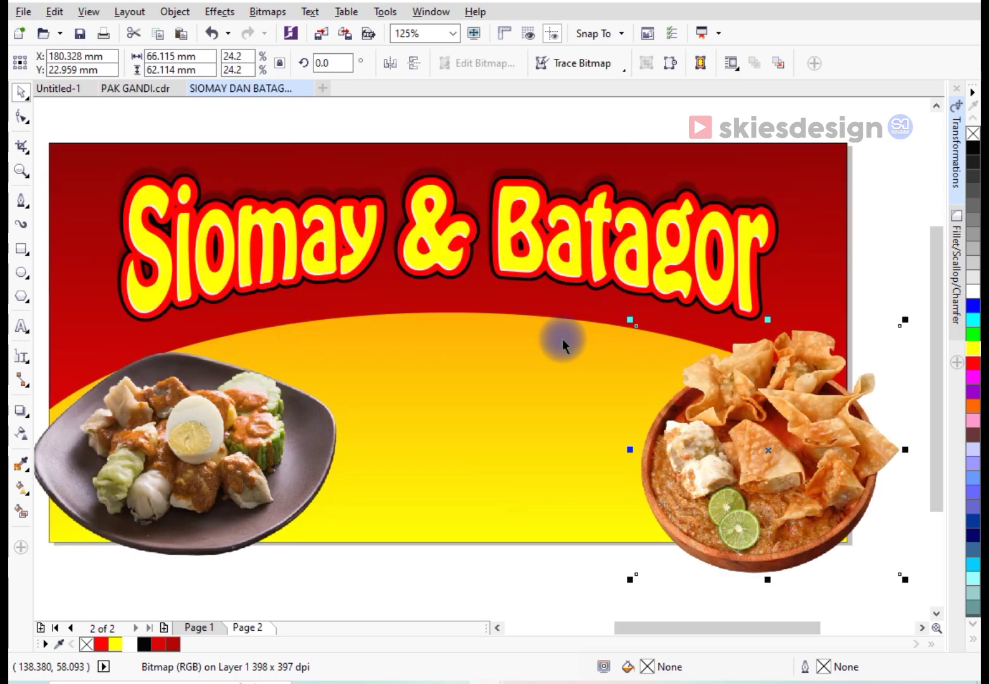
Add a two-line artistic text "Rasa Juara, / Harga Bersahabat" on the yellow area between the food photos
left_click(22, 326)
left_click(396, 382)
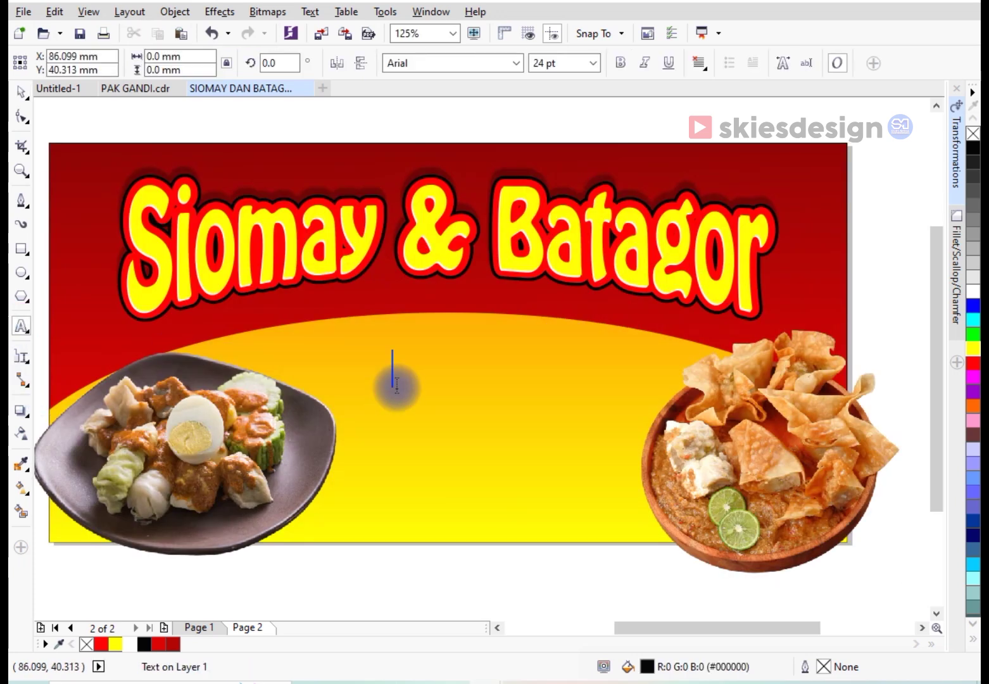
type("Rasa Juara,")
key("Return")
type("Harga Bersahabat")
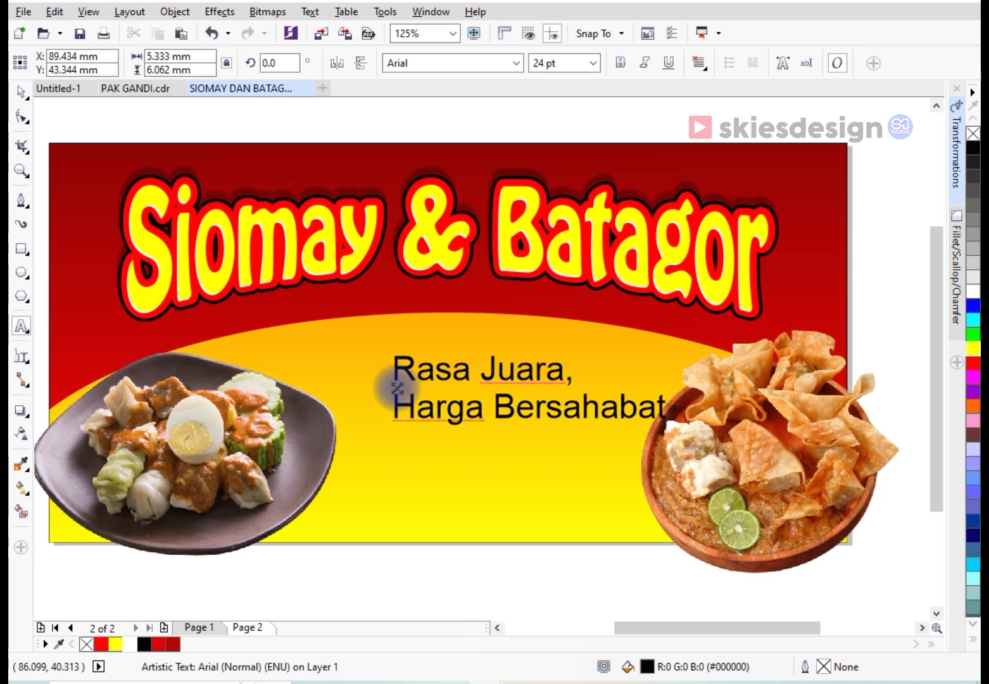
Set the tagline's font to Bitcheese with centre alignment and move it up between the photos, below the headline
left_click(21, 93)
left_click(517, 67)
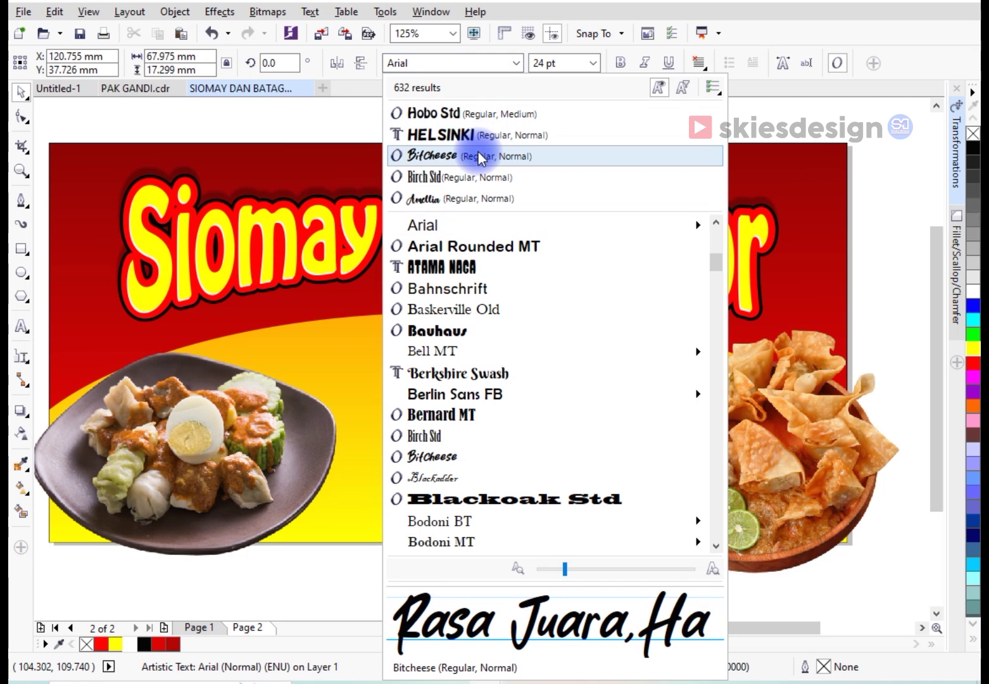
left_click(478, 157)
left_click(698, 62)
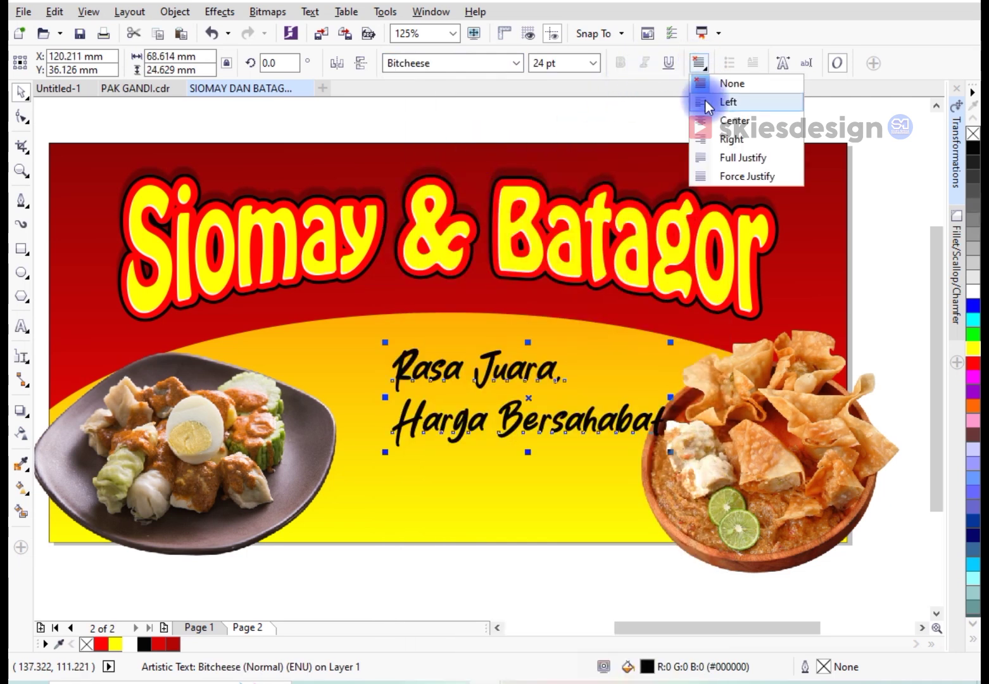
left_click(706, 120)
left_click_drag(556, 353, 515, 306)
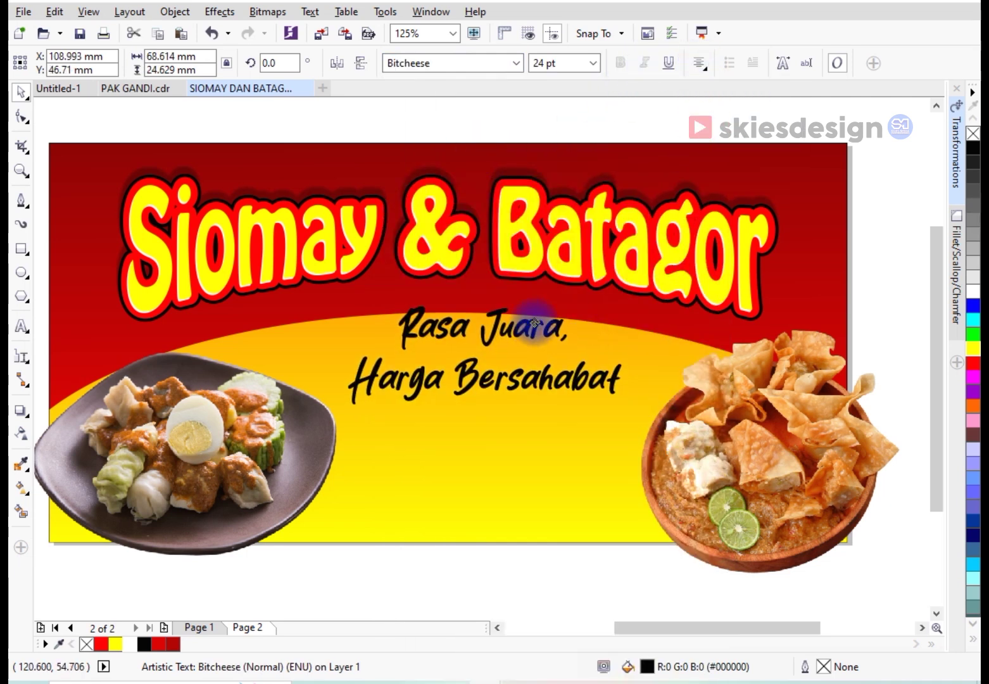
Centre the tagline horizontally on the yellow arch
left_click(541, 441, "shift")
key("c")
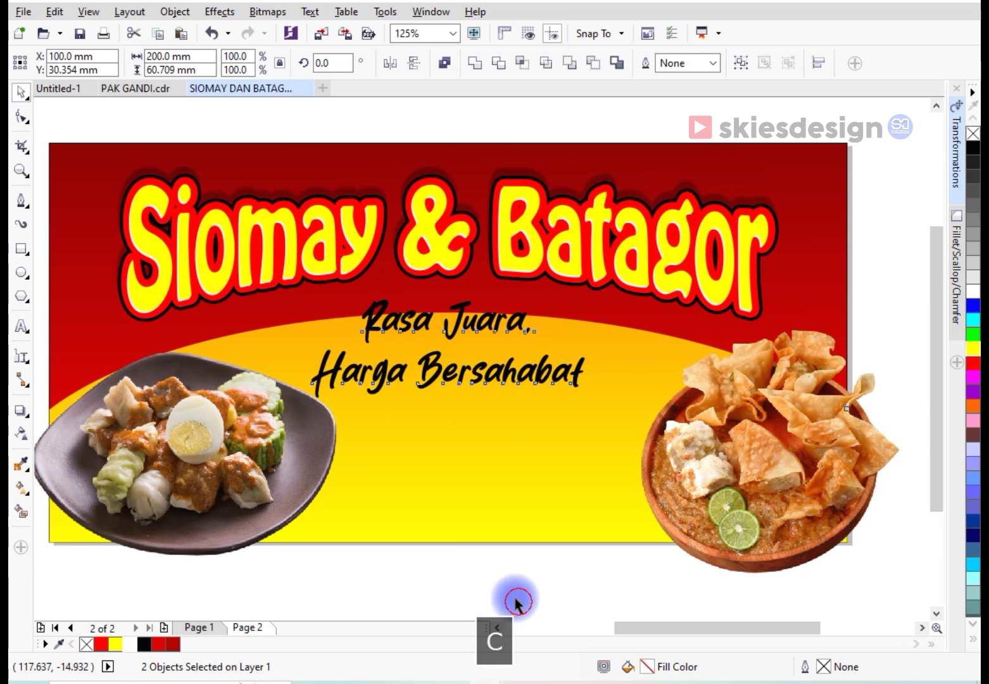
left_click(517, 600)
left_click(516, 375)
Enlarge the batagor photo to about 76 mm wide and nudge it at the banner's lower-right corner
left_click(800, 456)
left_click_drag(628, 320, 588, 285)
left_click_drag(713, 419, 716, 432)
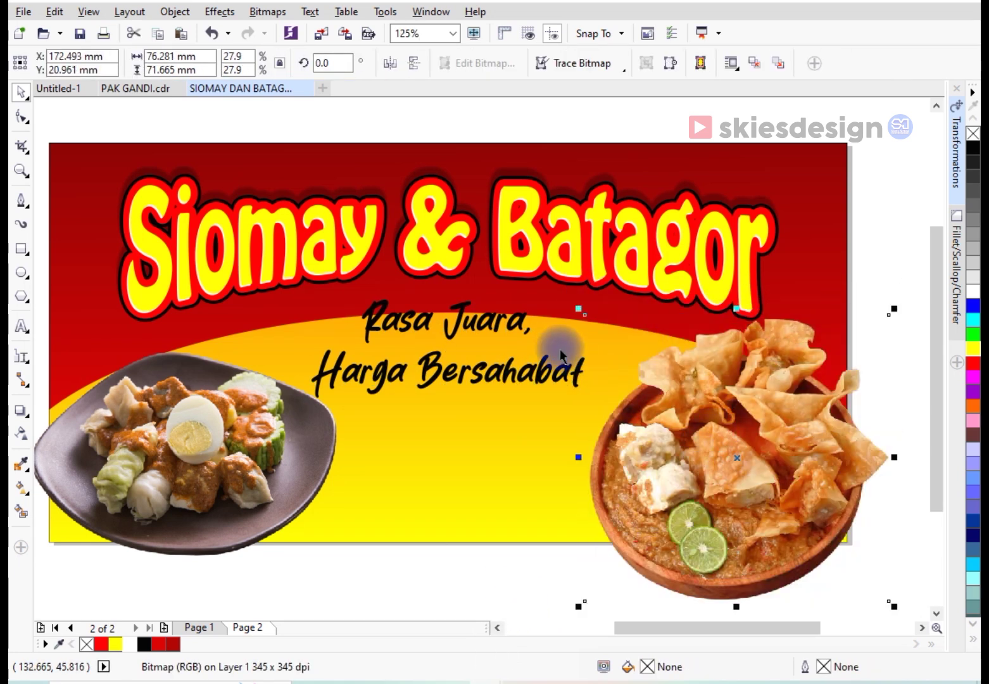
Shrink the tagline to about 59 mm wide and tighten the spacing between its two lines
scroll(481, 347, "up", 2)
left_click(495, 310)
left_click_drag(695, 461, 653, 447)
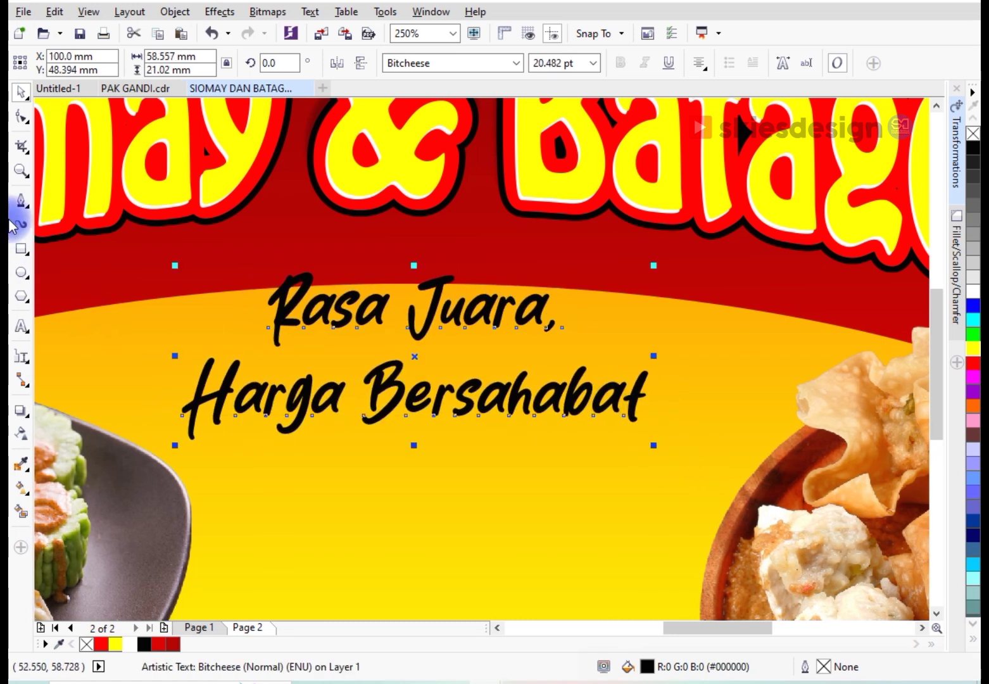
left_click(22, 118)
left_click_drag(181, 439, 190, 404)
key("space")
Add ".!" to the end of the tagline's second line
left_click(22, 326)
left_click(646, 415)
type(".!")
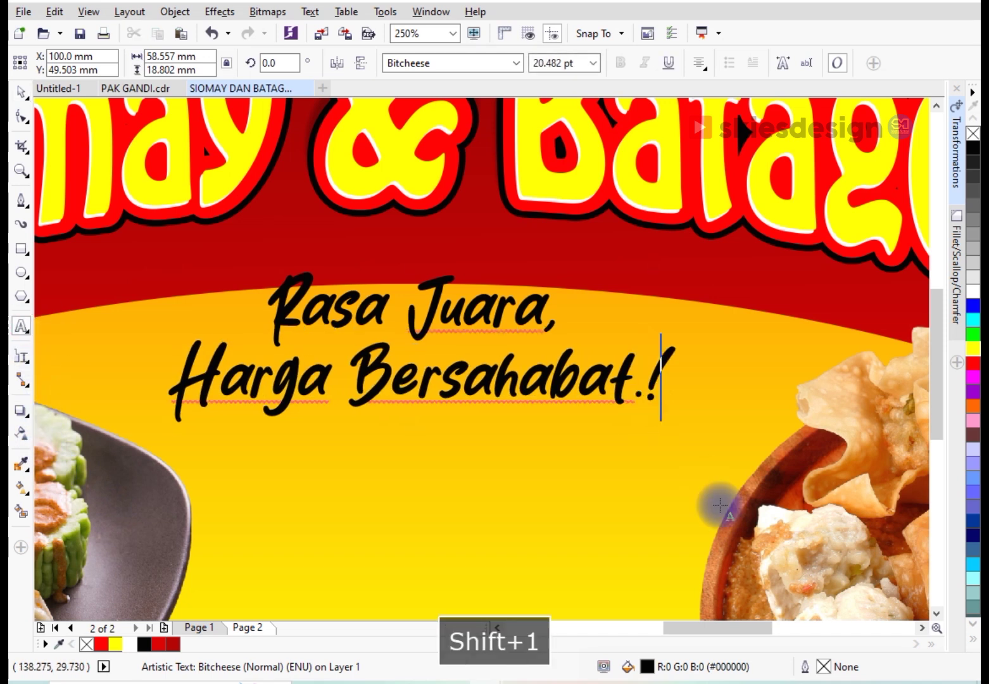
left_click(21, 94)
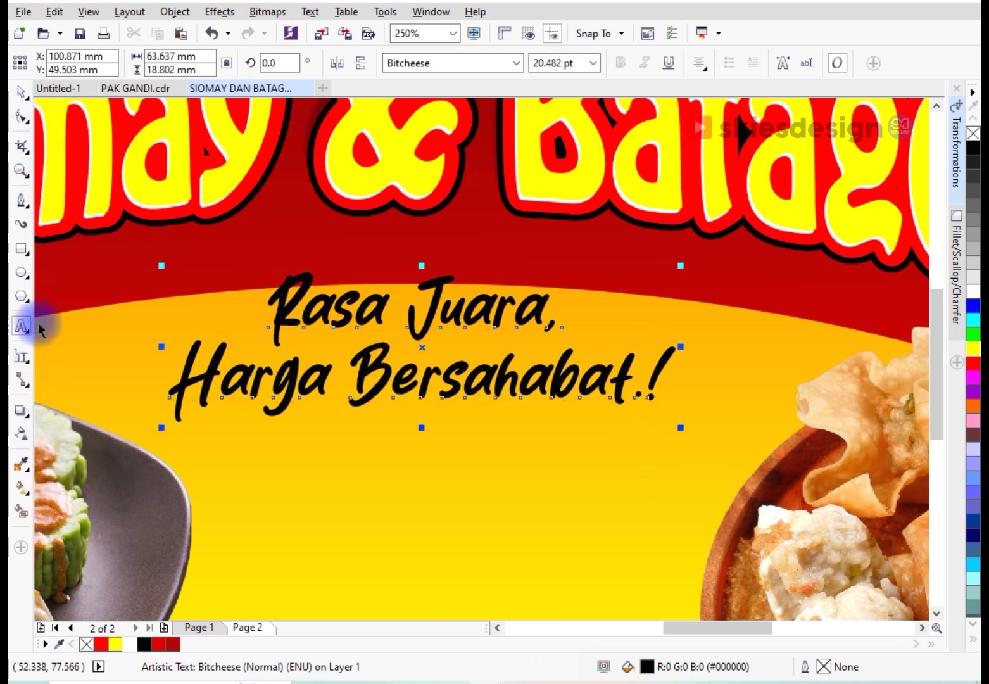
Apply an outward contour around the tagline and break the contour apart from the text
left_click(30, 420)
left_click(42, 428)
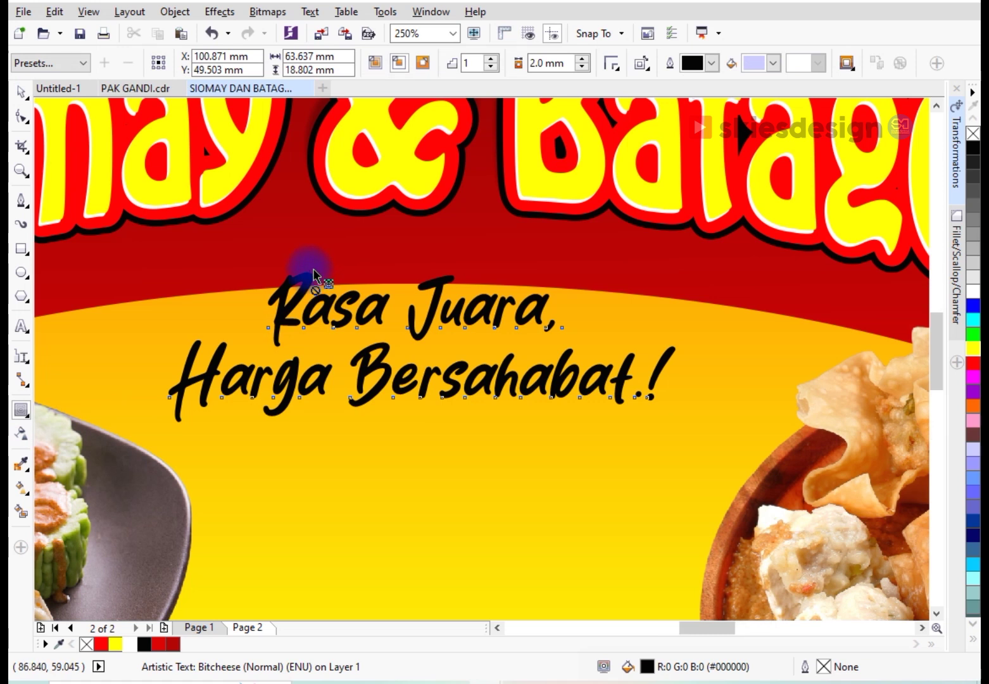
scroll(298, 288, "up", 3)
left_click_drag(302, 252, 302, 248)
scroll(302, 248, "down", 2)
right_click(302, 247)
left_click(329, 276)
key("space")
Fill the tagline's separated contour with white and leave everything deselected
left_click(314, 253)
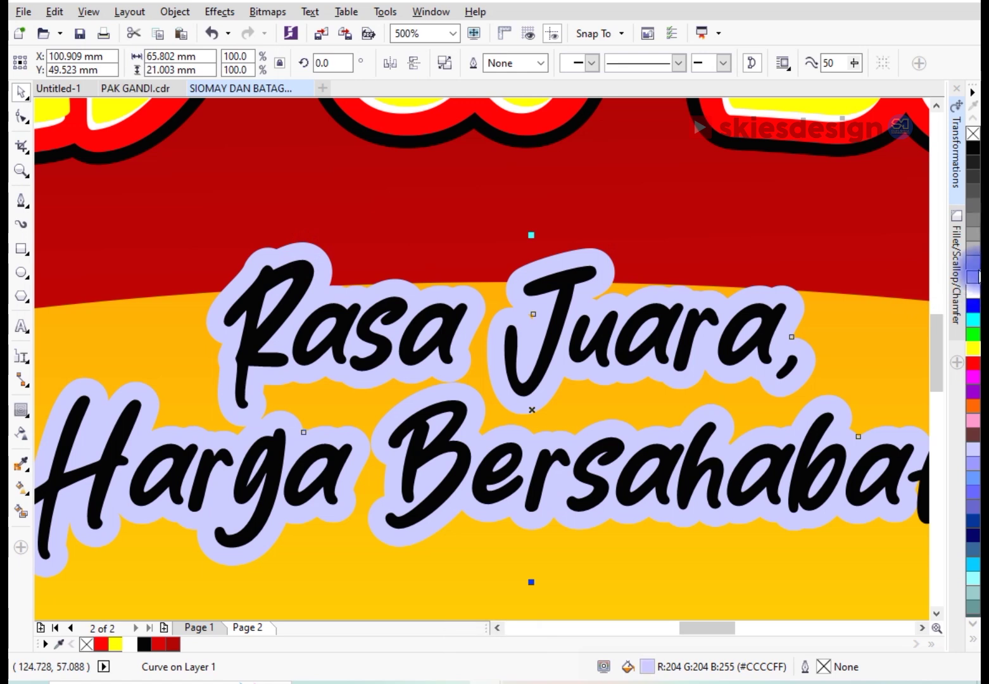
left_click(966, 294)
scroll(463, 316, "down", 2)
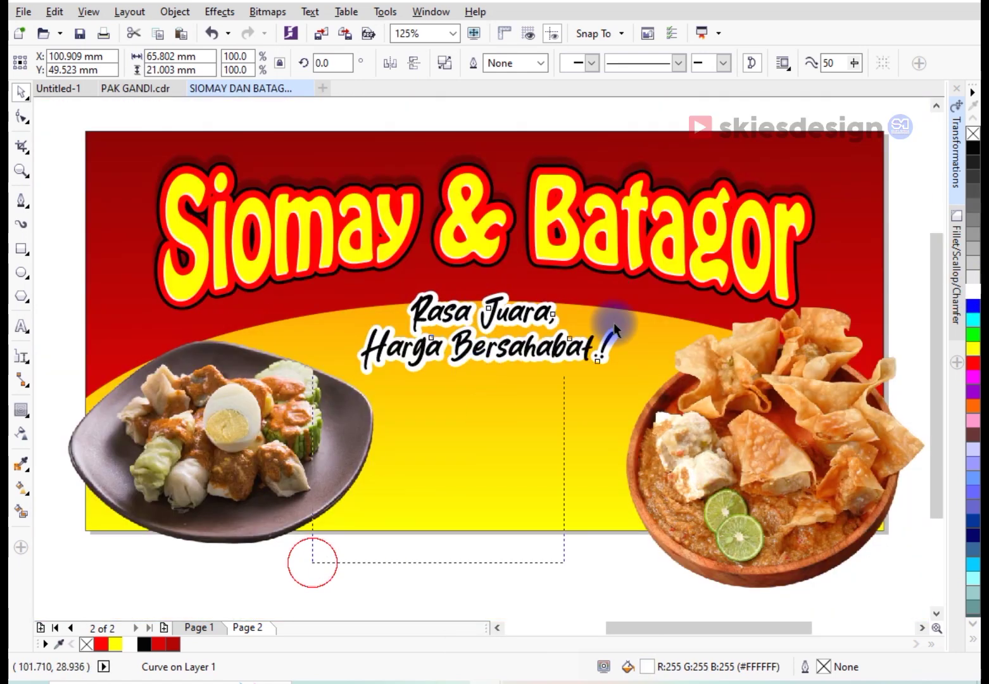
left_click(622, 373, "shift")
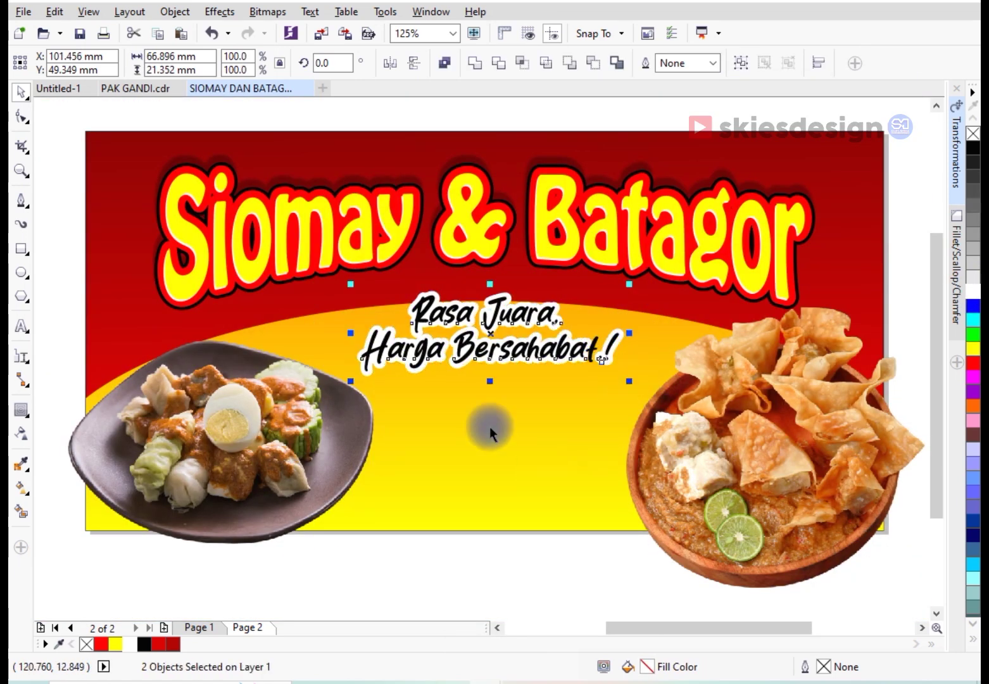
scroll(541, 459, "down", 1)
scroll(471, 435, "up", 1)
left_click(484, 531)
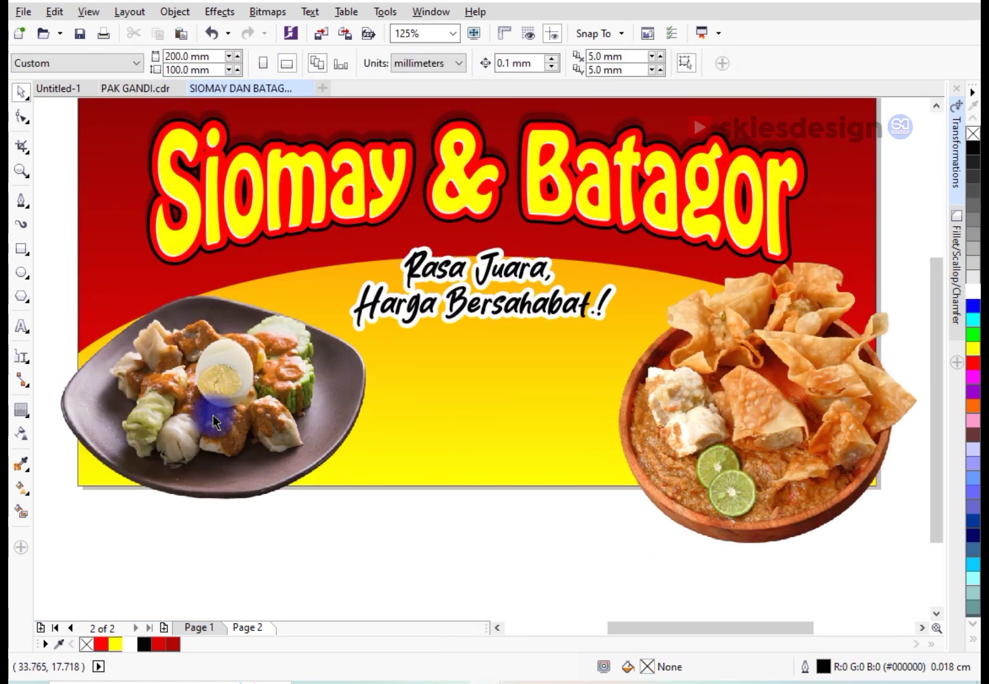
Add the artistic text "12.000" between the food photos and move it up closer below the tagline
left_click(22, 326)
left_click(422, 412)
type("12")
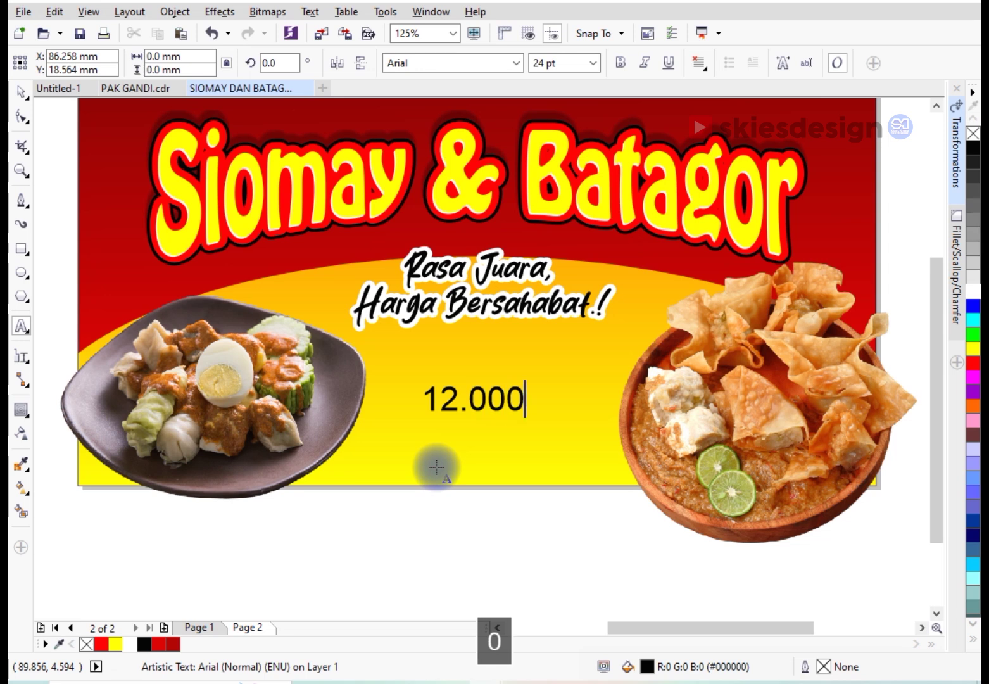
left_click(20, 93)
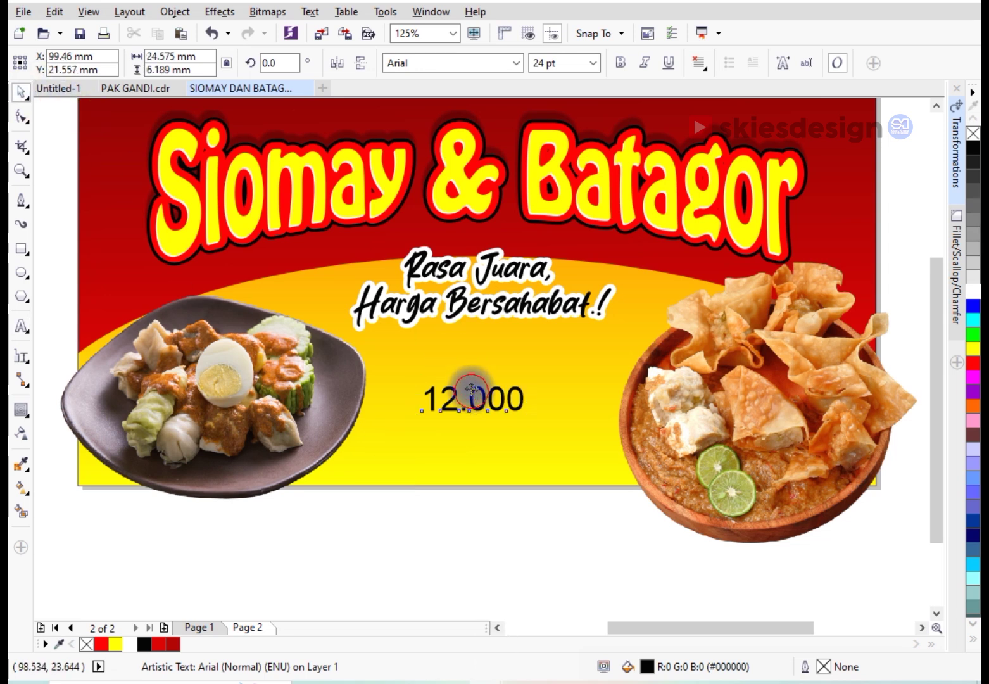
left_click_drag(472, 393, 479, 358)
Draw a rectangle about 37 × 13 mm below the price text and convert it to curves
scroll(504, 409, "up", 2)
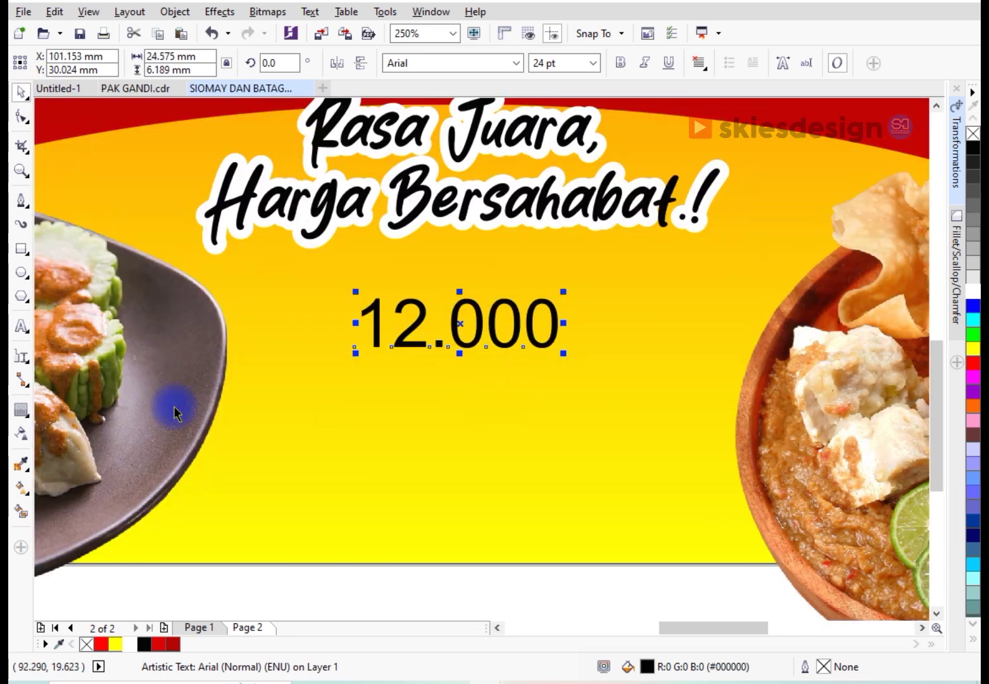
left_click(23, 254)
left_click_drag(338, 420, 633, 527)
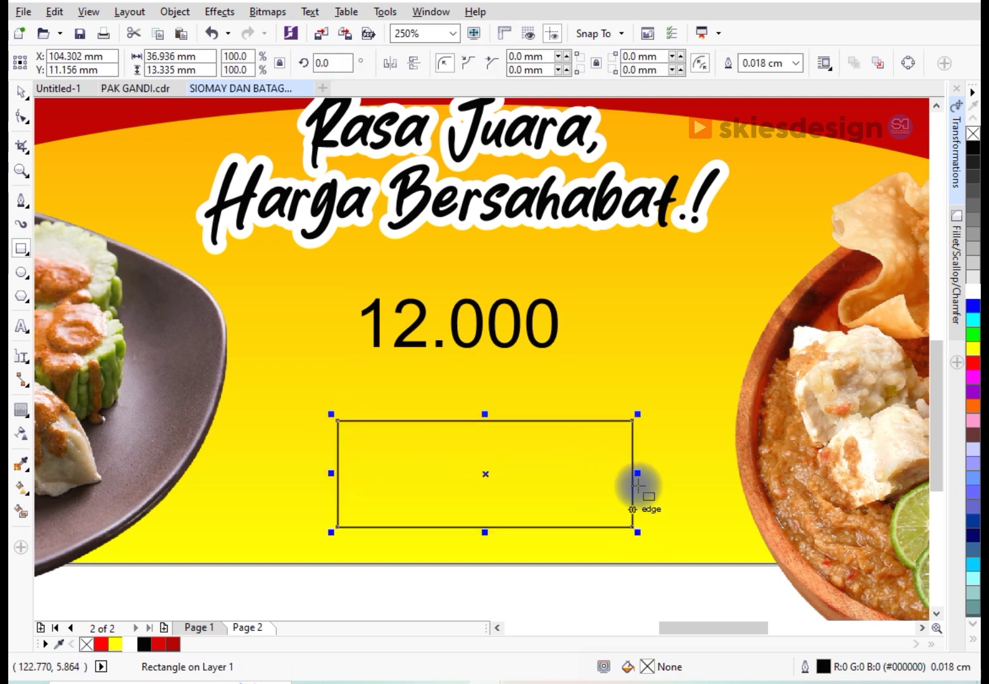
left_click(910, 66)
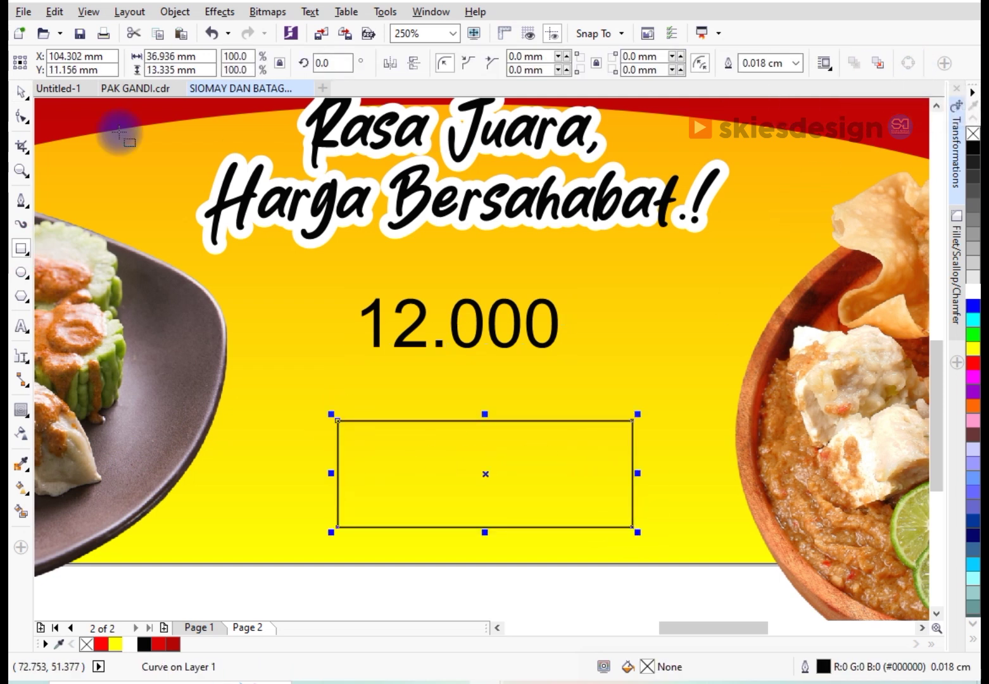
Reshape the rectangle's corner nodes into an irregular quadrilateral about 32 × 19 mm, with its top edge rising to the right
left_click(23, 117)
left_click_drag(623, 424, 631, 373)
left_click_drag(343, 422, 362, 418)
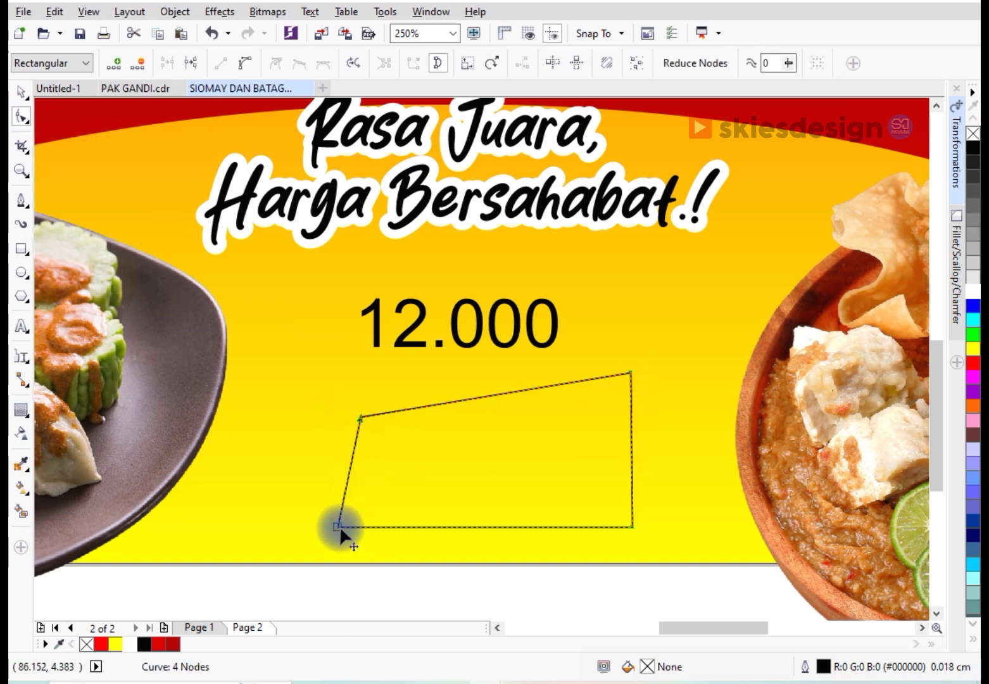
left_click_drag(339, 526, 367, 492)
left_click_drag(629, 527, 603, 482)
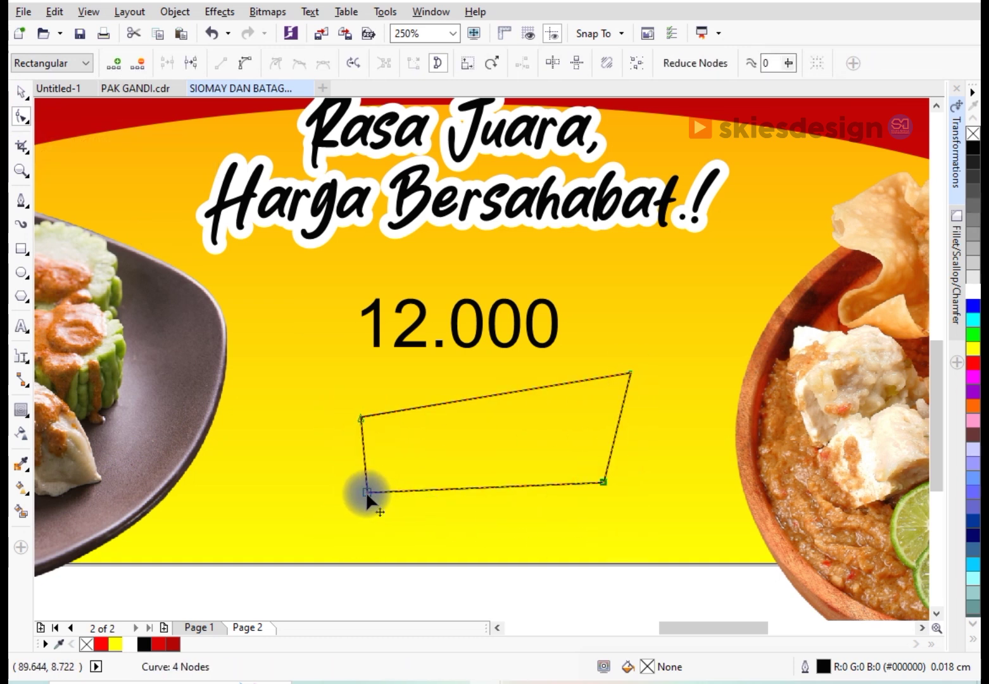
left_click_drag(355, 520, 371, 506)
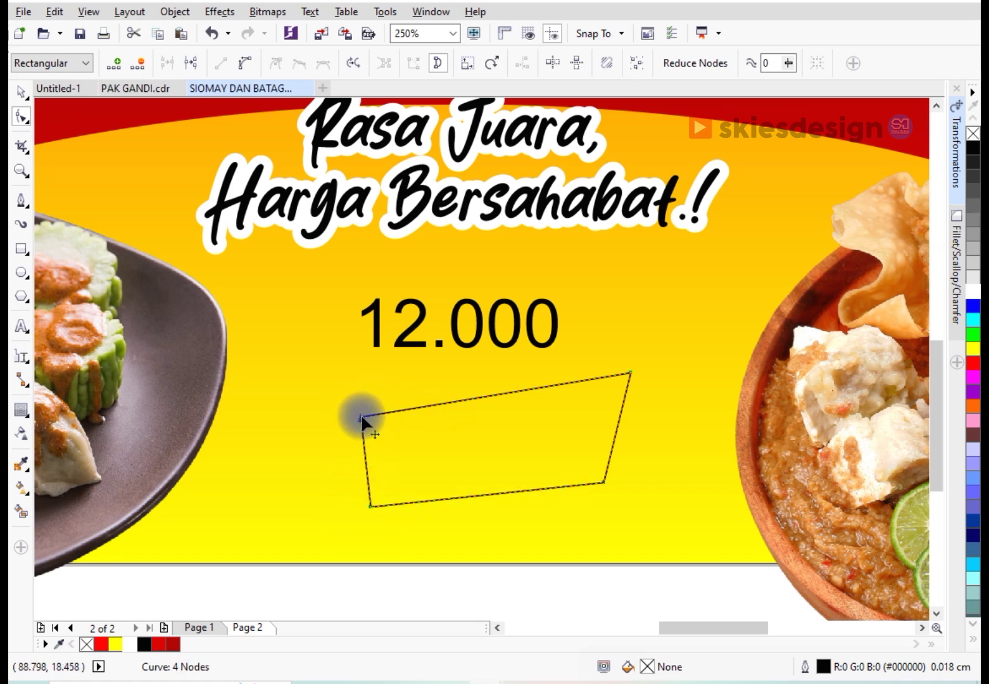
left_click_drag(362, 420, 355, 387)
left_click_drag(629, 375, 612, 353)
left_click_drag(354, 394, 369, 406)
left_click_drag(612, 493, 626, 515)
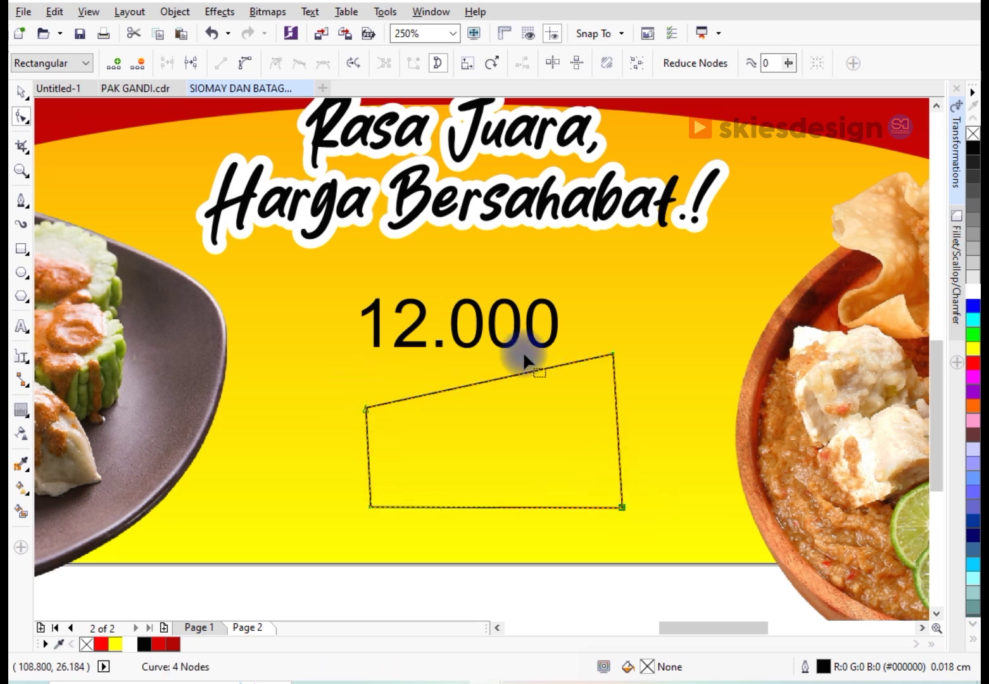
Fill the quadrilateral with red and remove its outline
key("space")
left_click(508, 331)
left_click(537, 429)
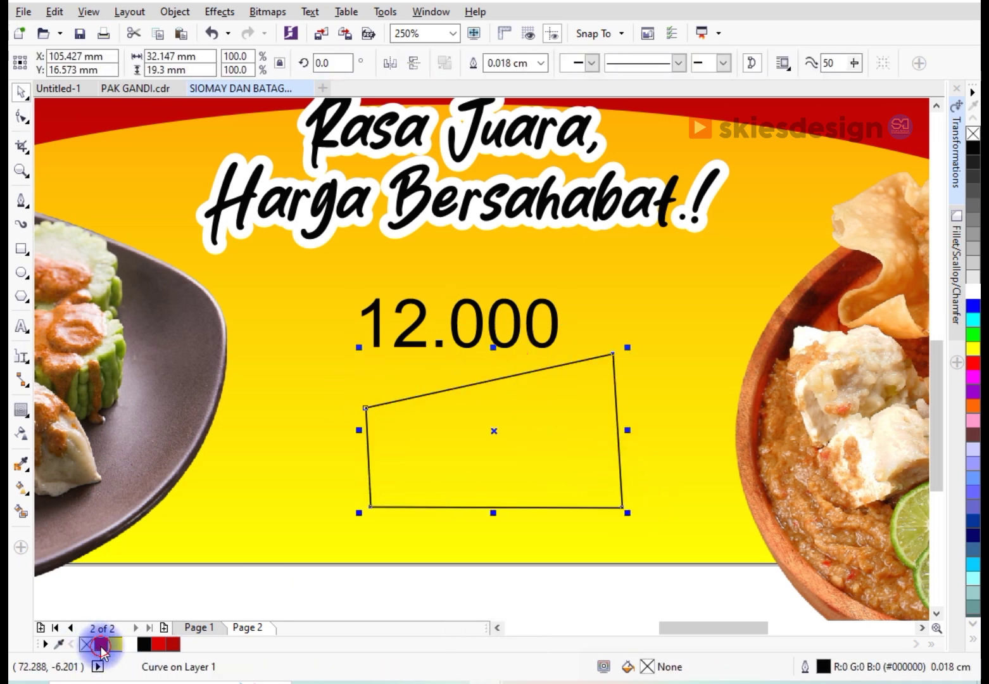
left_click(101, 645)
right_click(86, 644)
Place the "12.000" price text in front of the red shape and format it in yellow Helsinki
left_click_drag(518, 385, 551, 443)
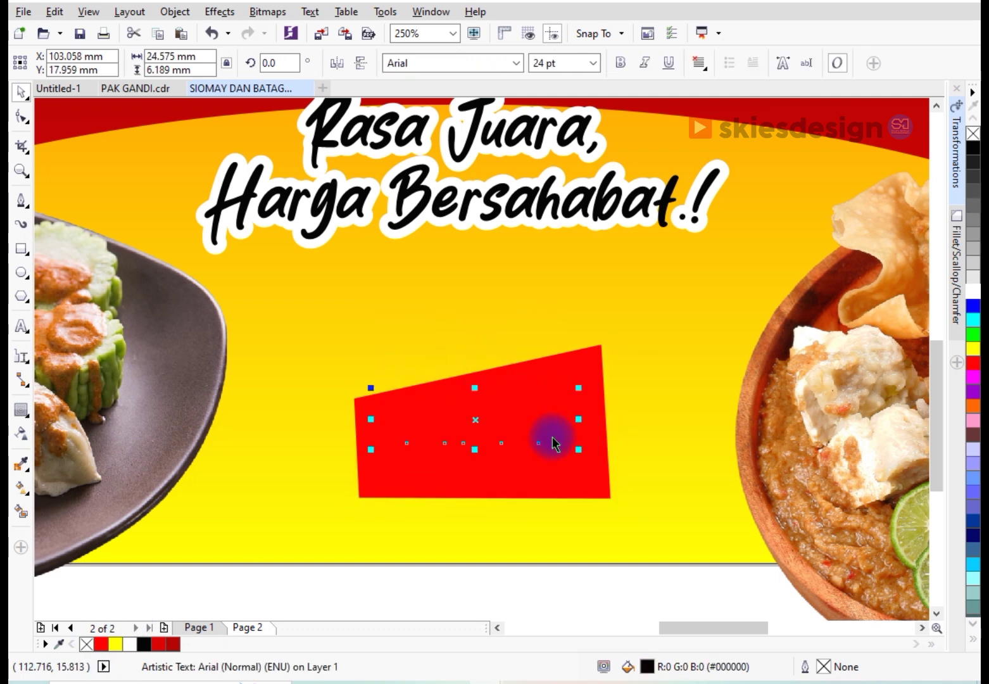
key("shift+Page_Up")
left_click(518, 67)
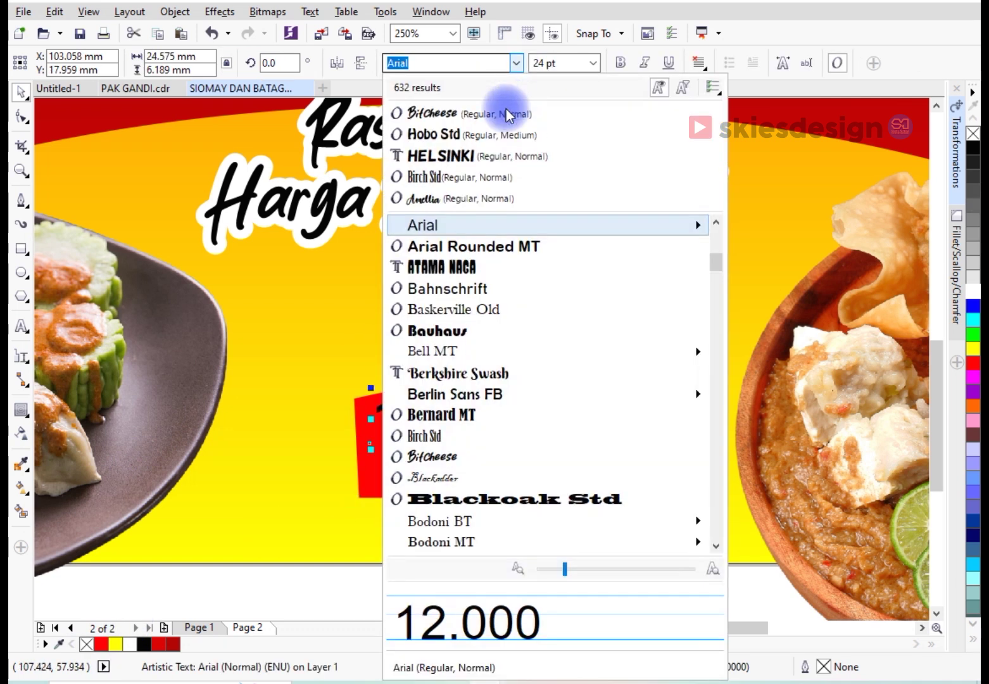
left_click(496, 156)
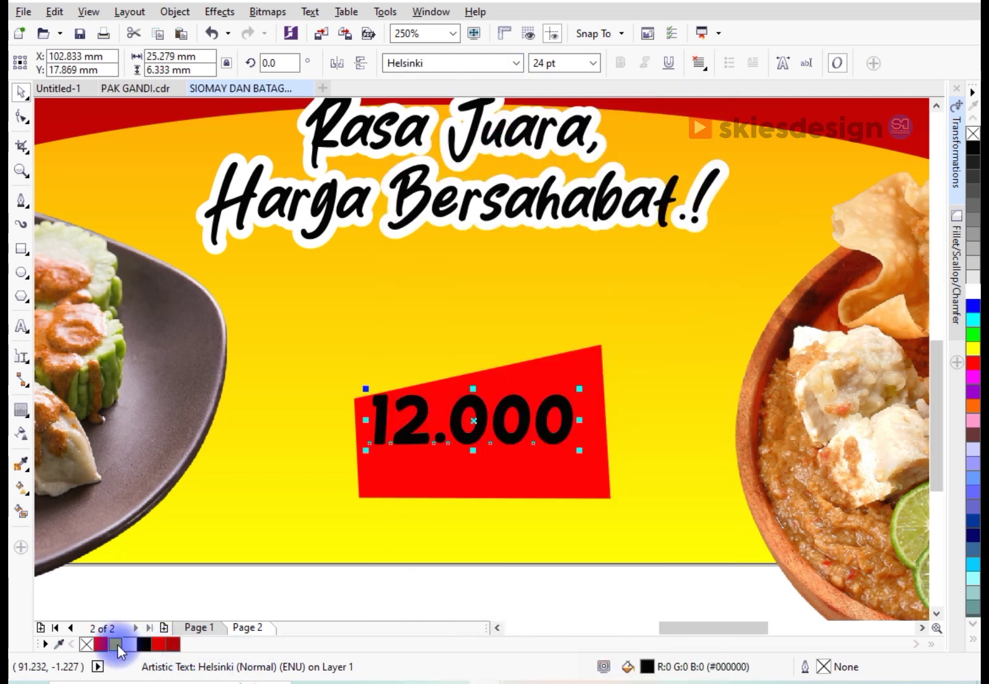
left_click(118, 645)
Move the price text down so it sits lower within the red shape
left_click(442, 485, "shift")
key("e")
left_click(463, 423)
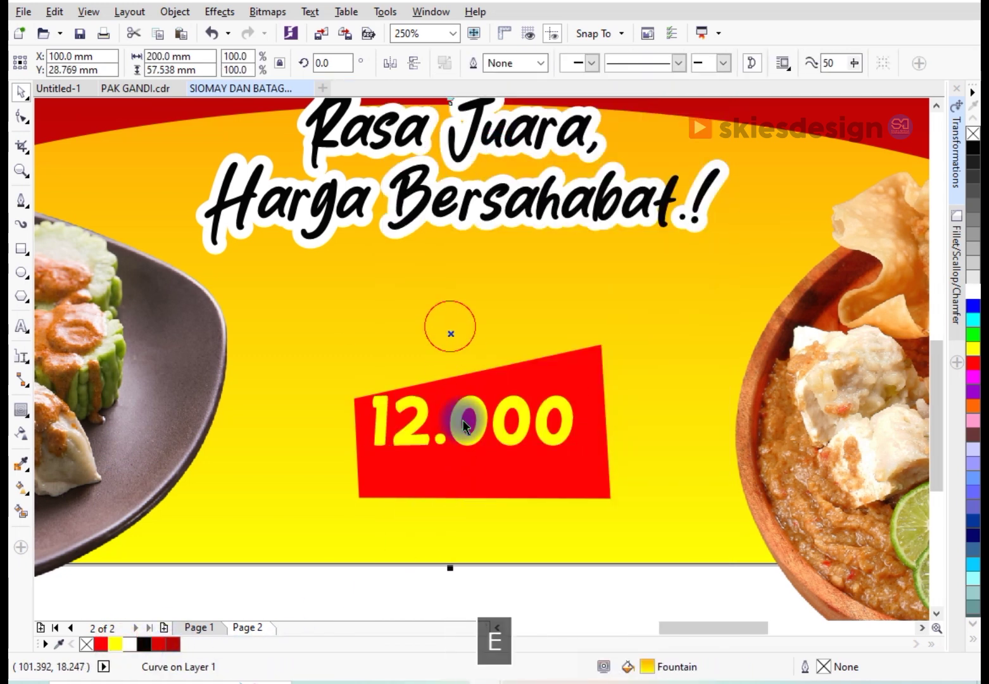
scroll(461, 426, "up", 4)
left_click_drag(479, 434, 472, 472)
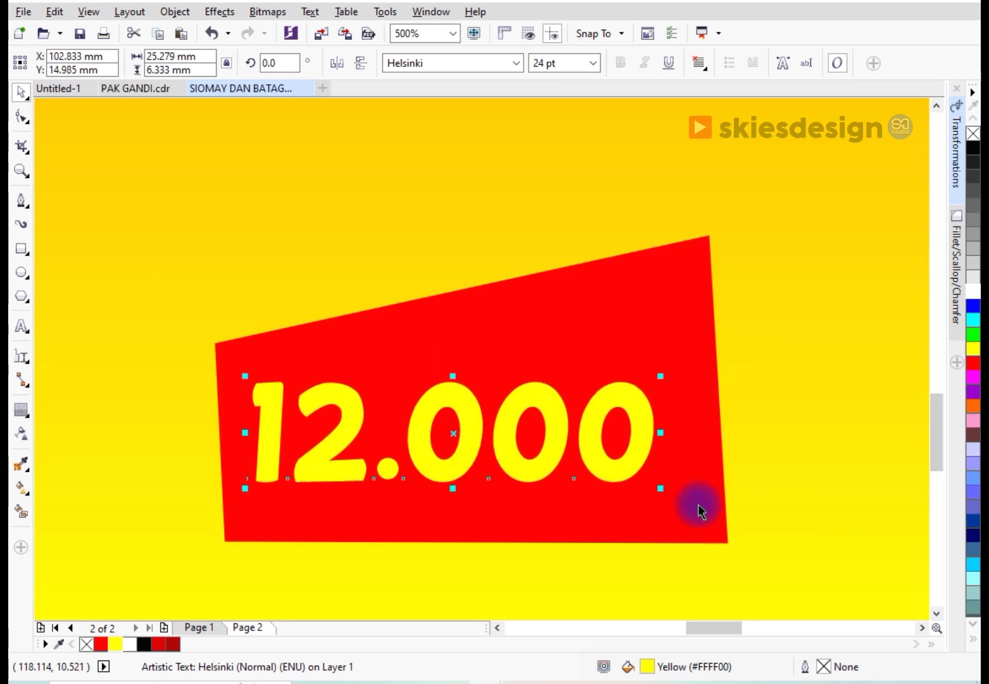
Pull the red shape's two right corners inward and upward so its top and bottom edges both slope
left_click(698, 513)
key("space")
left_click_drag(709, 235, 667, 186)
left_click_drag(728, 545, 691, 505)
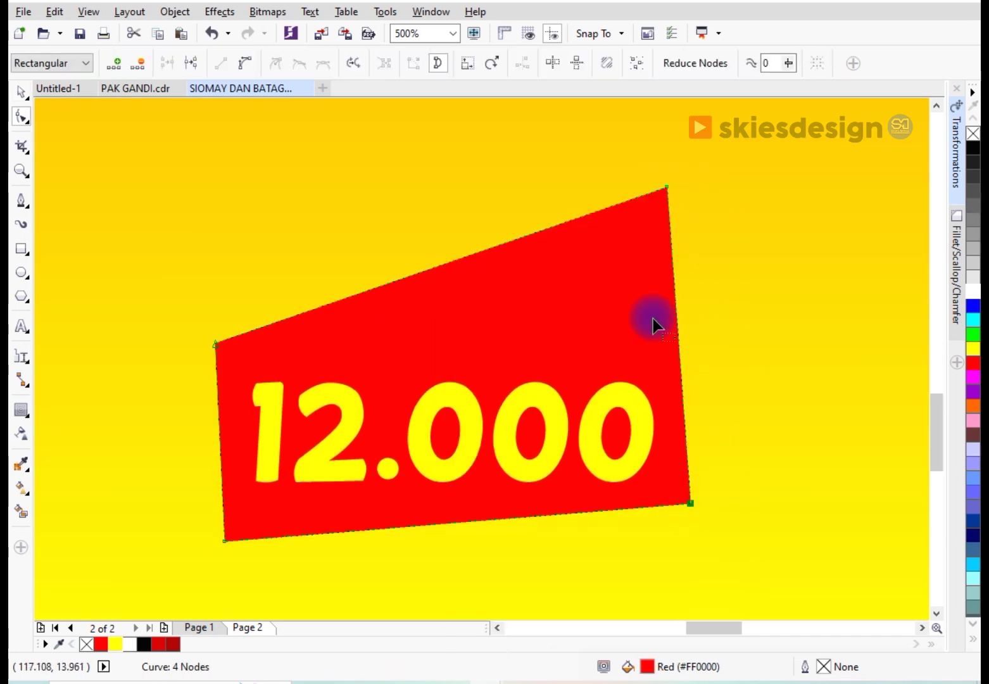
left_click_drag(667, 186, 660, 204)
Give the price text an envelope with only its four corner nodes and straight-line sides
left_click(630, 409)
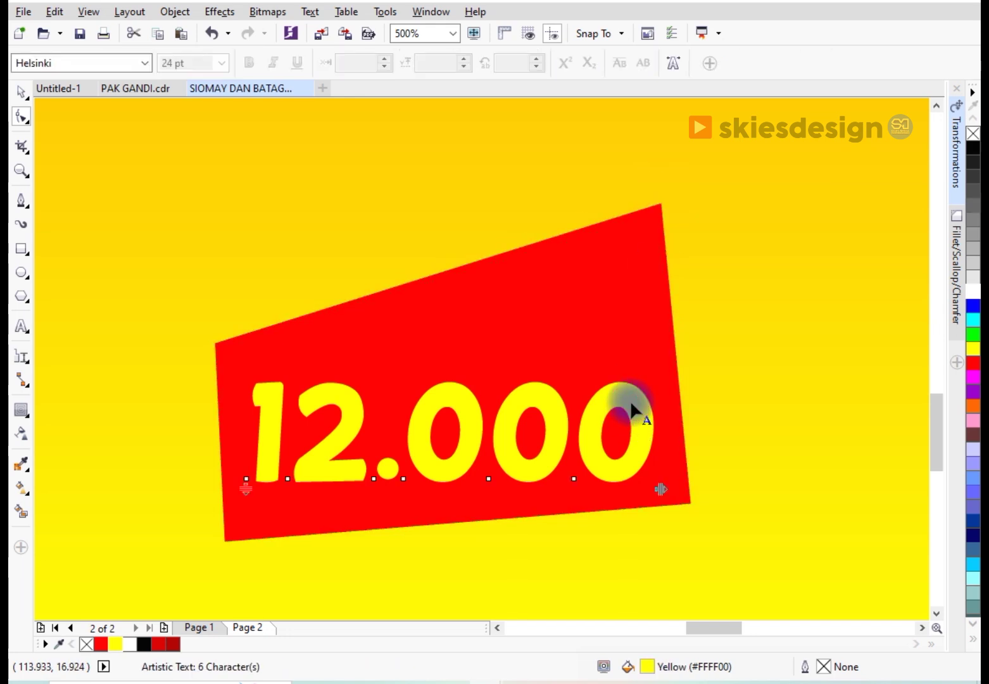
key("space")
left_click(24, 412)
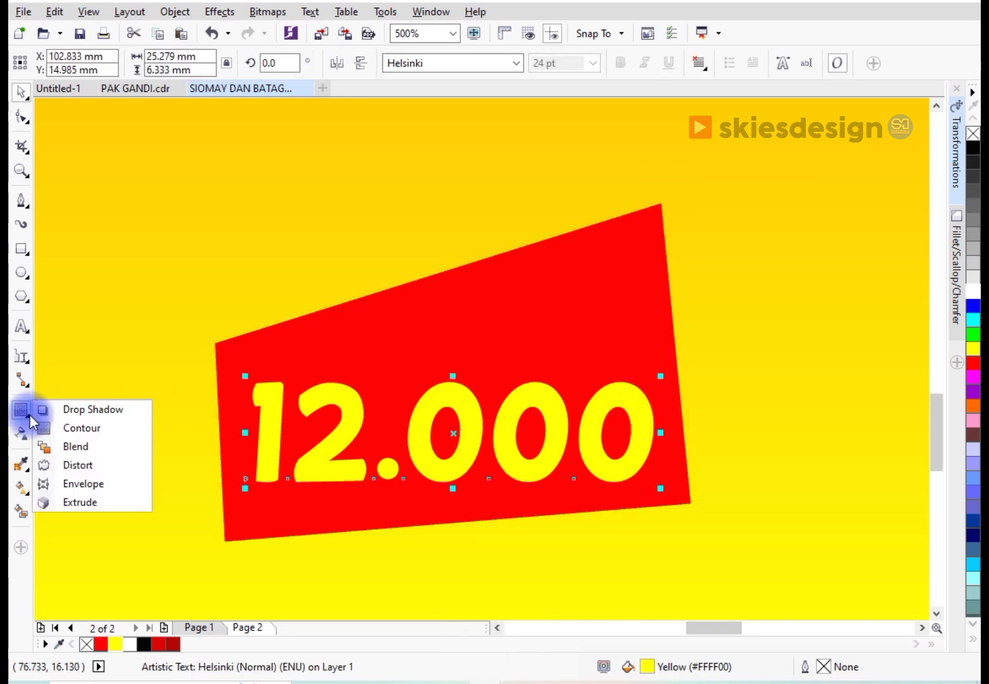
left_click(83, 485)
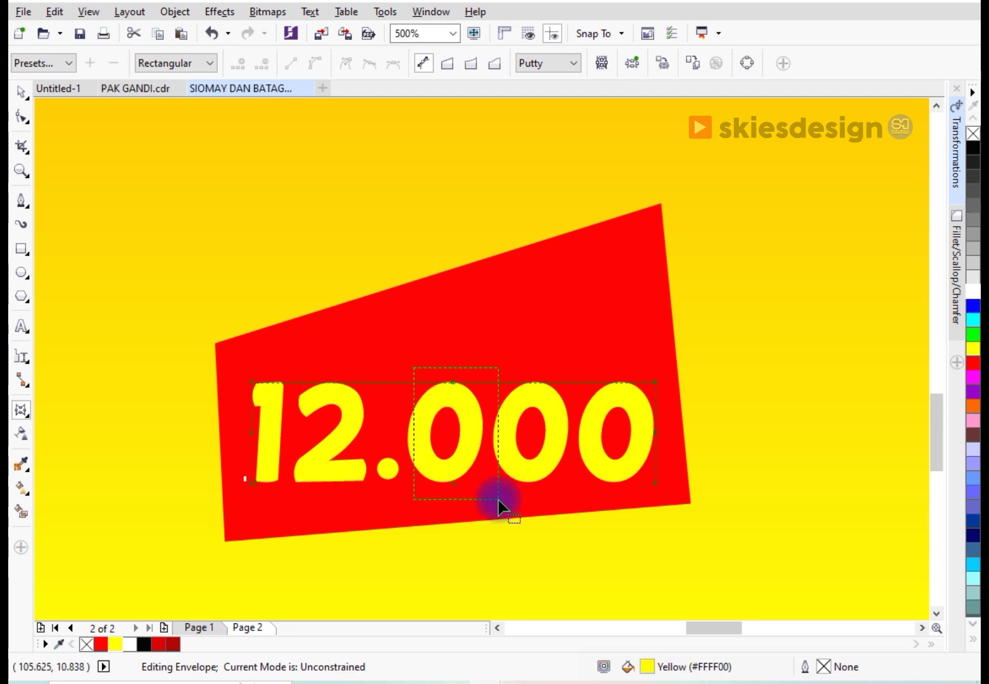
key("Delete")
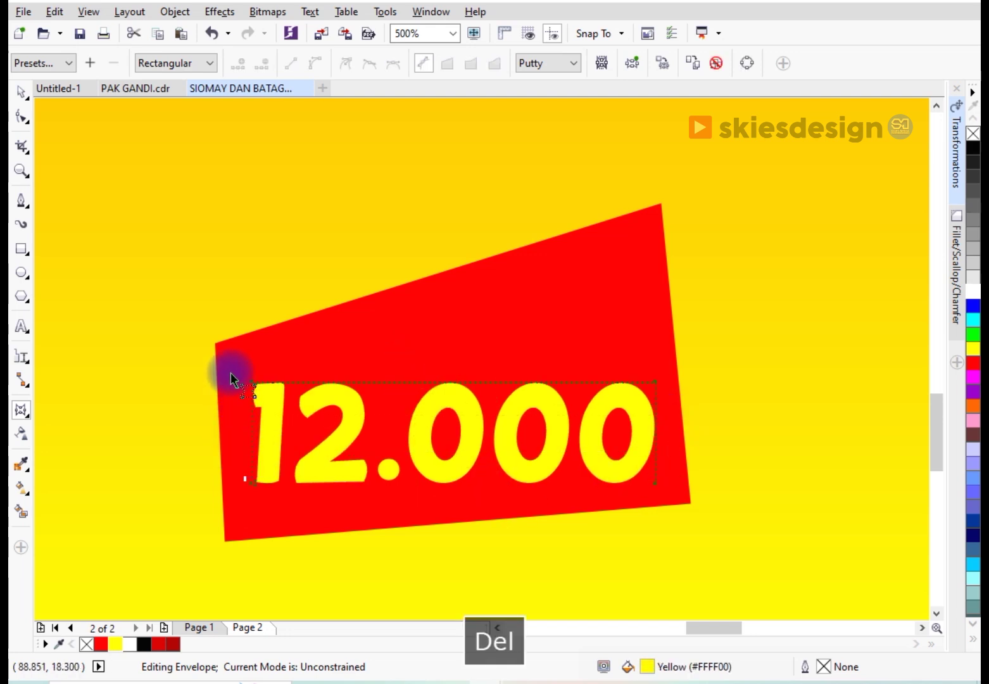
left_click_drag(602, 571, 673, 572)
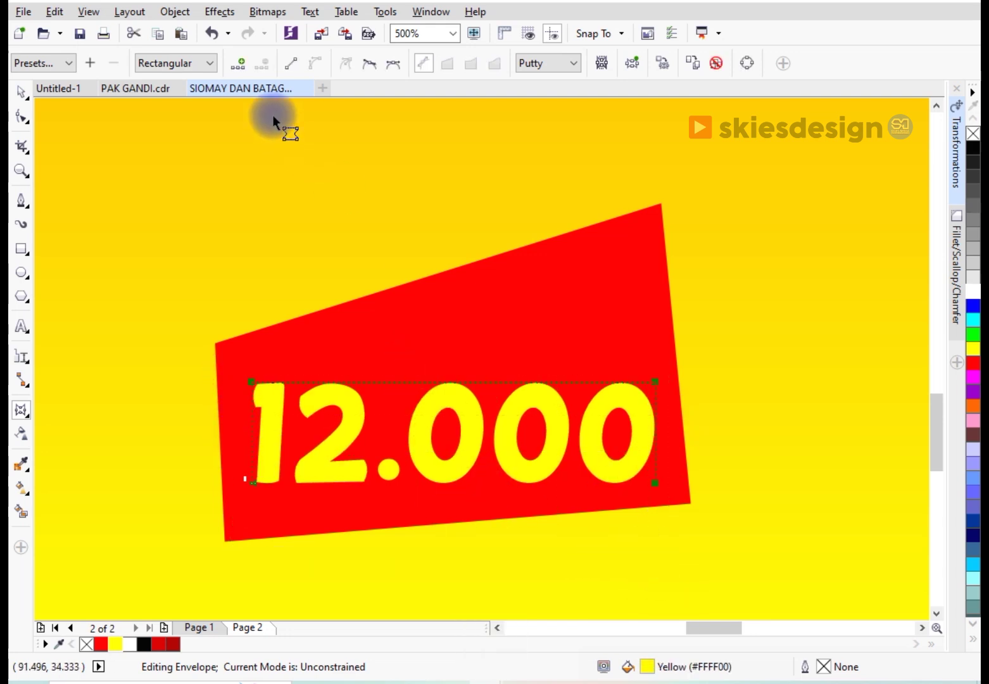
left_click(292, 66)
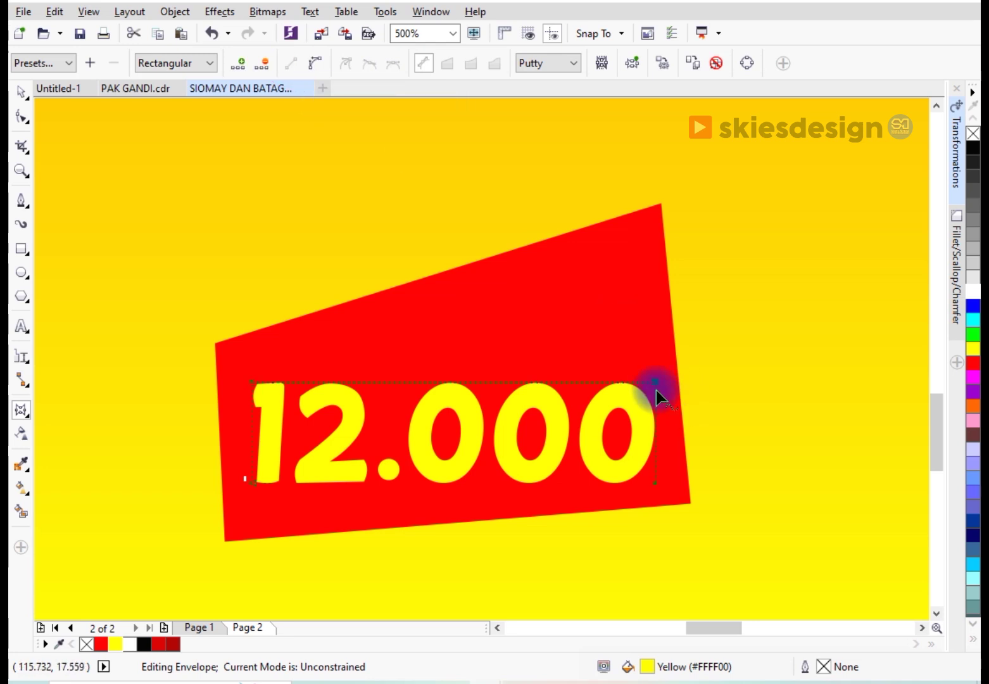
Stretch the envelope's corners so the price text follows the red shape's slanted outline, about 26 × 16 mm overall
left_click_drag(636, 246, 637, 243)
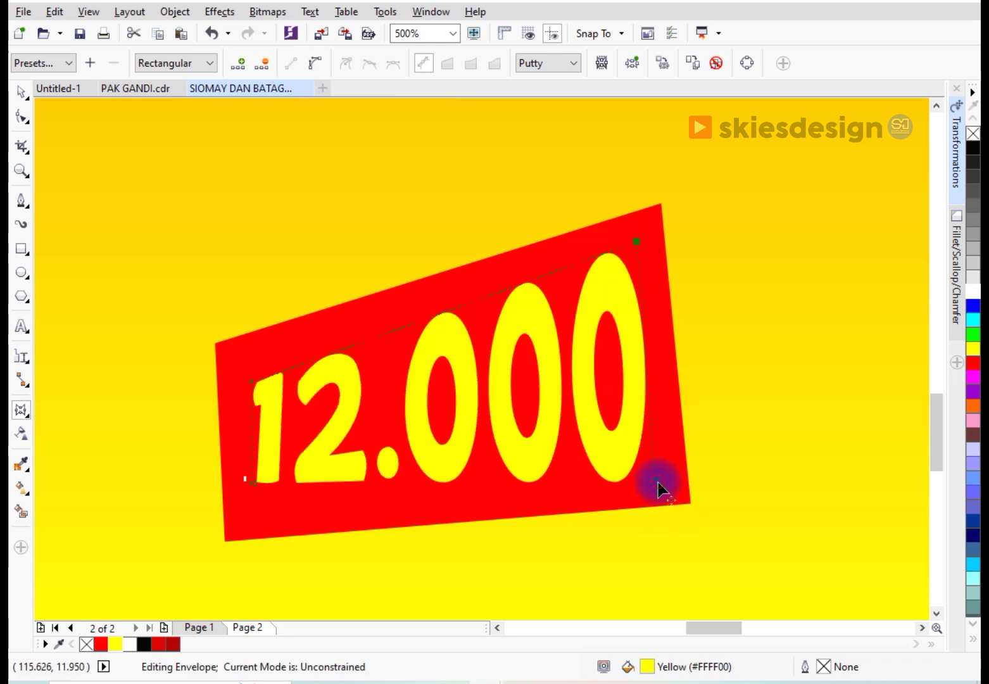
left_click_drag(661, 485, 662, 483)
left_click(239, 480)
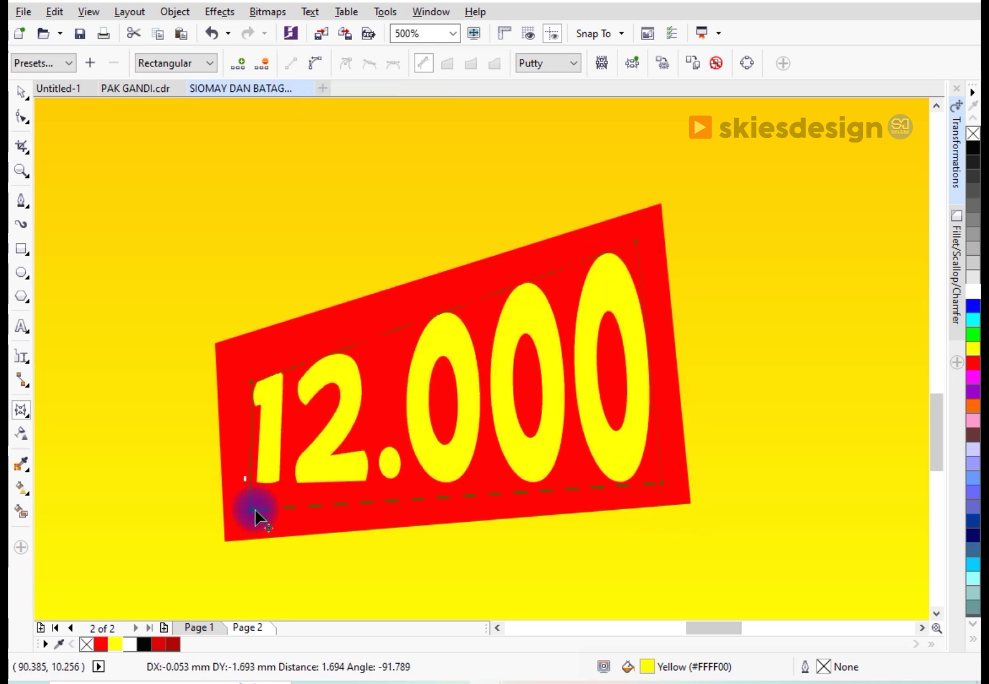
left_click_drag(255, 510, 255, 509)
left_click_drag(251, 384, 240, 364)
key("space")
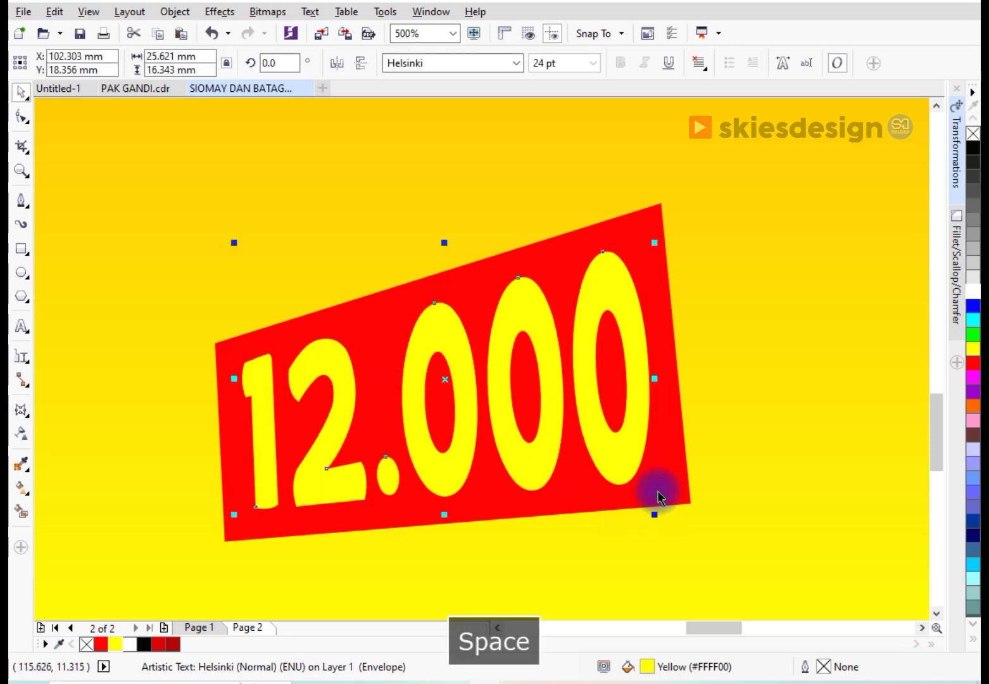
Create a shadow for the price text: a dark red (R176 G0 B0) copy placed behind it, offset slightly down and right
scroll(659, 499, "up", 1)
left_click_drag(625, 435, 631, 443)
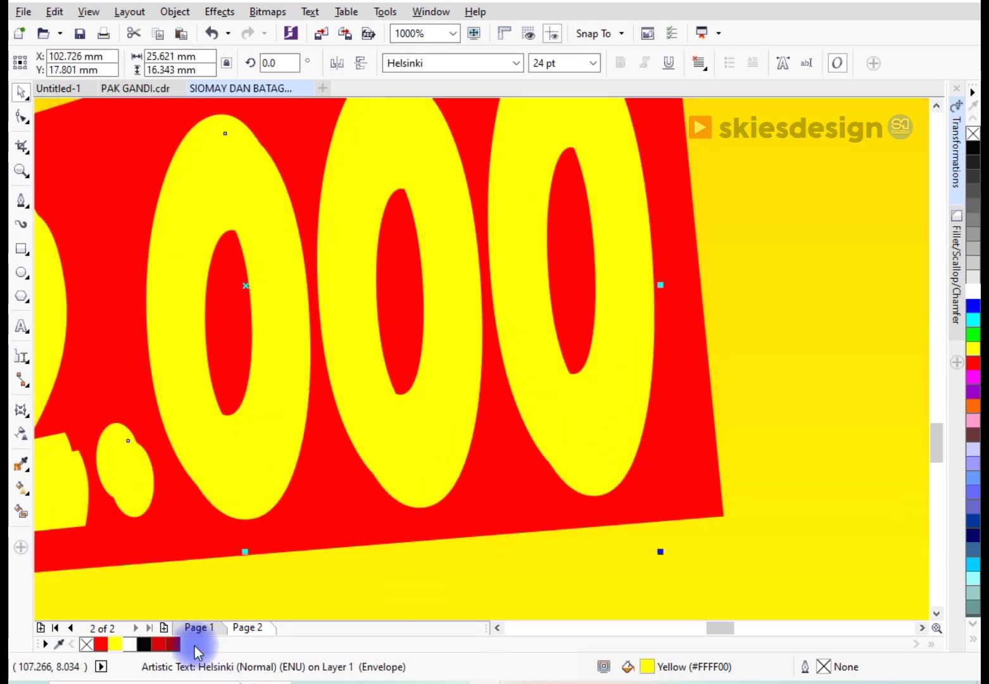
left_click(170, 645)
key("ctrl+Page_Down")
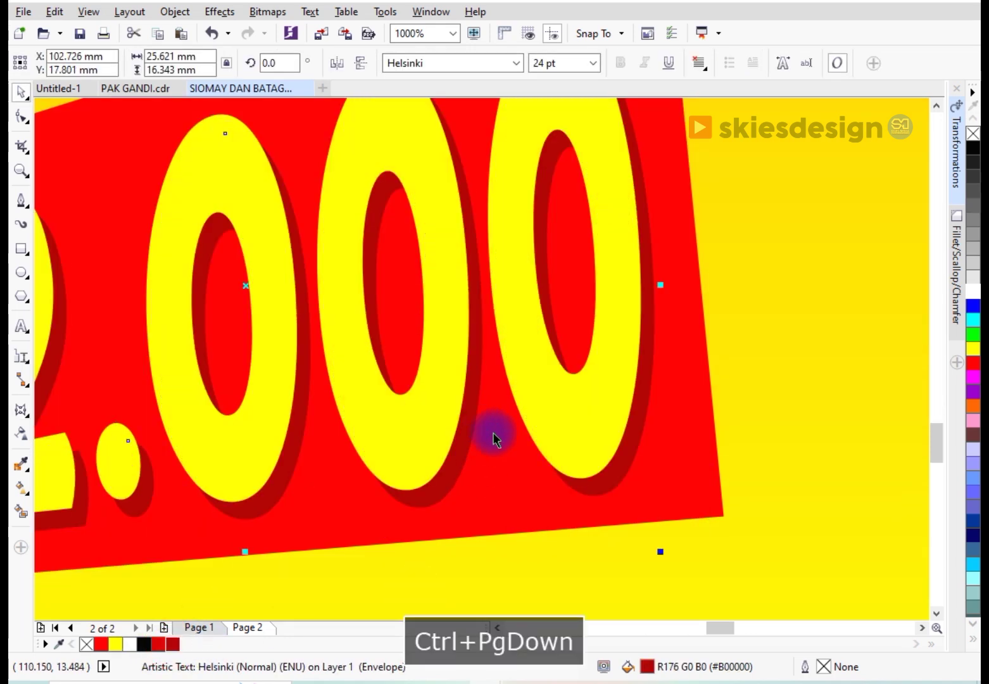
Extrude the red price shape toward a vanishing point below and to the right of it
scroll(487, 424, "down", 2)
left_click(591, 263)
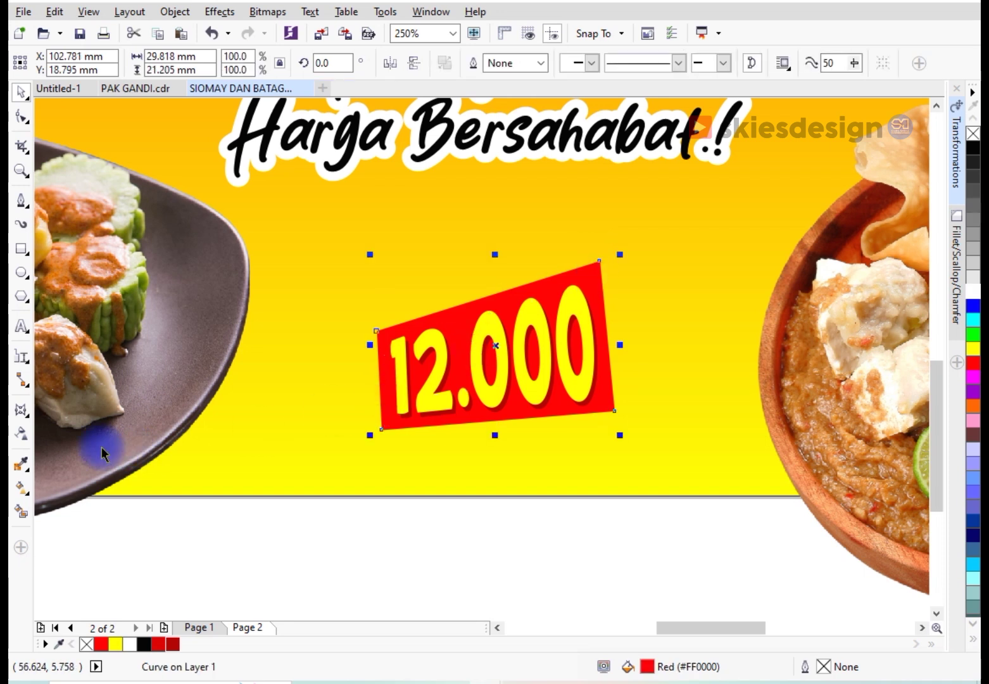
left_click(29, 416)
left_click(78, 502)
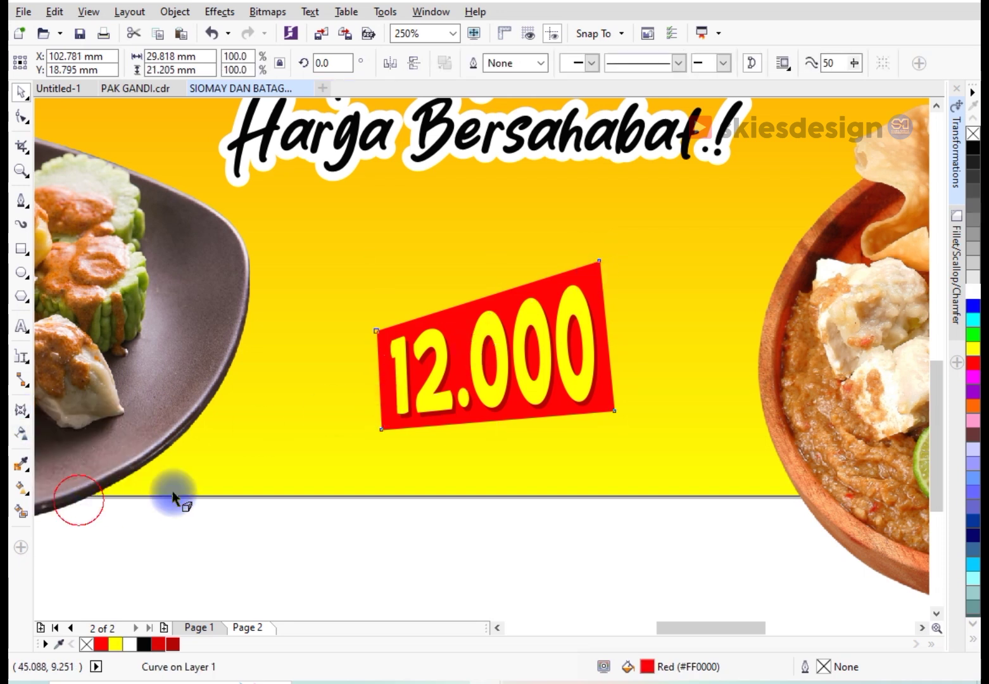
scroll(576, 418, "up", 2)
left_click_drag(608, 415, 684, 549)
Apply color shading from red to near-black to the extrusion and move its vanishing point slightly lower
left_click(659, 63)
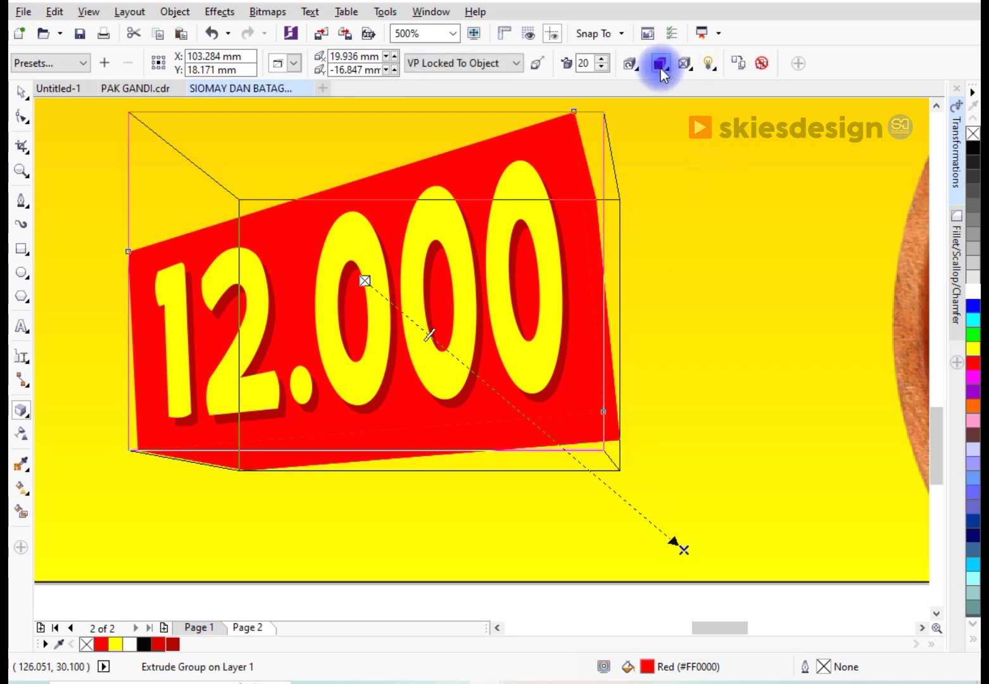
left_click(729, 123)
scroll(553, 294, "down", 2)
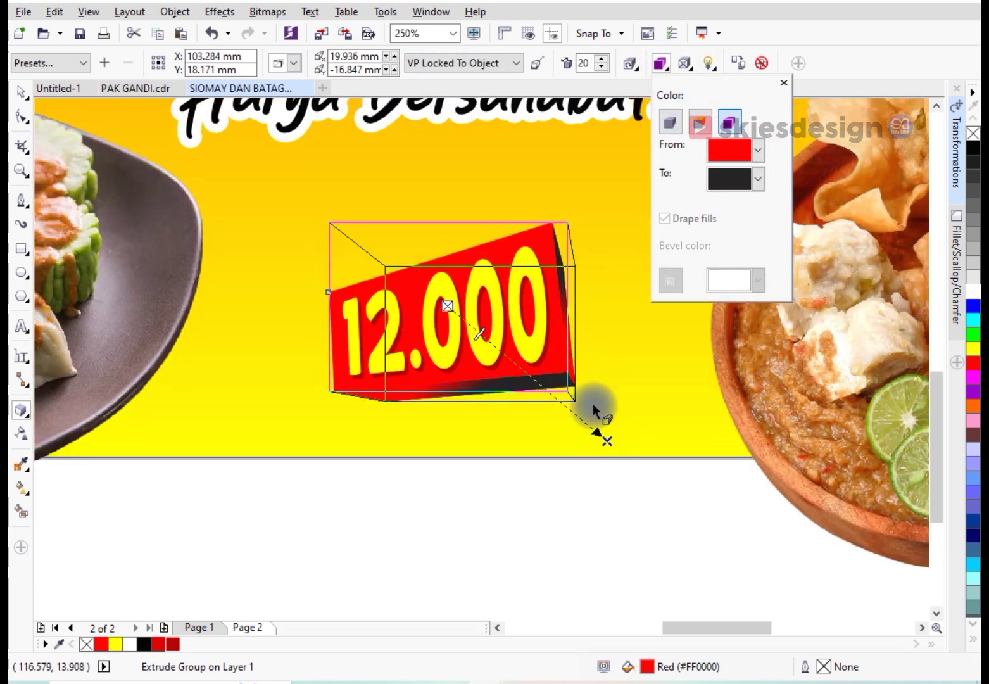
left_click(607, 449)
left_click_drag(606, 439, 618, 481)
key("space")
Group the price text, its shadow and the extruded shape, and center the group horizontally on the banner
scroll(524, 468, "down", 2)
left_click(372, 456)
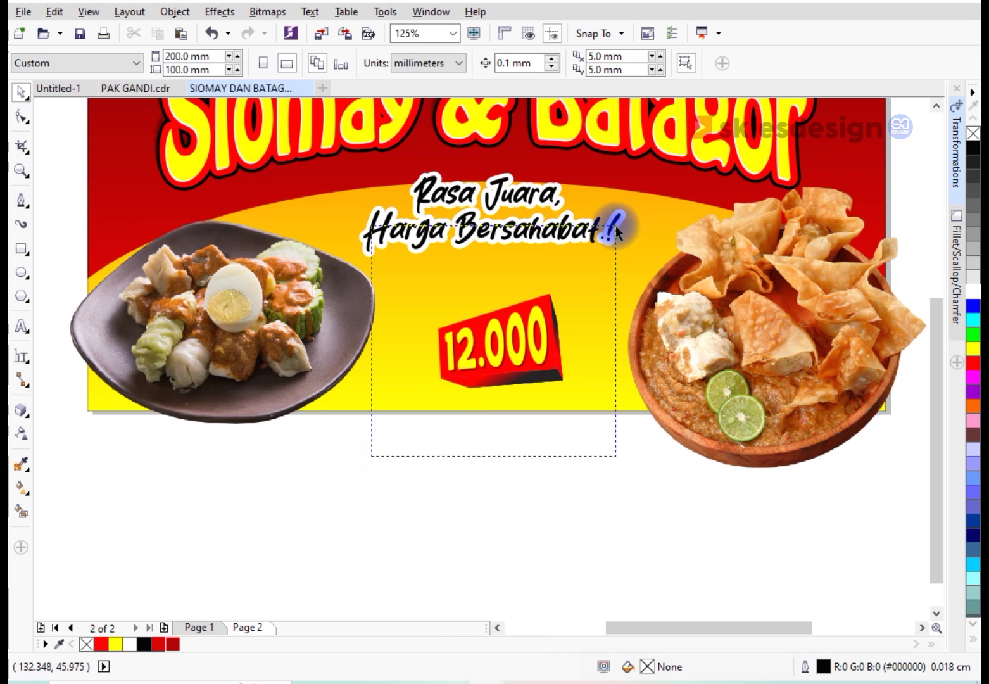
left_click_drag(617, 229, 615, 233)
scroll(566, 318, "up", 2)
key("ctrl+g")
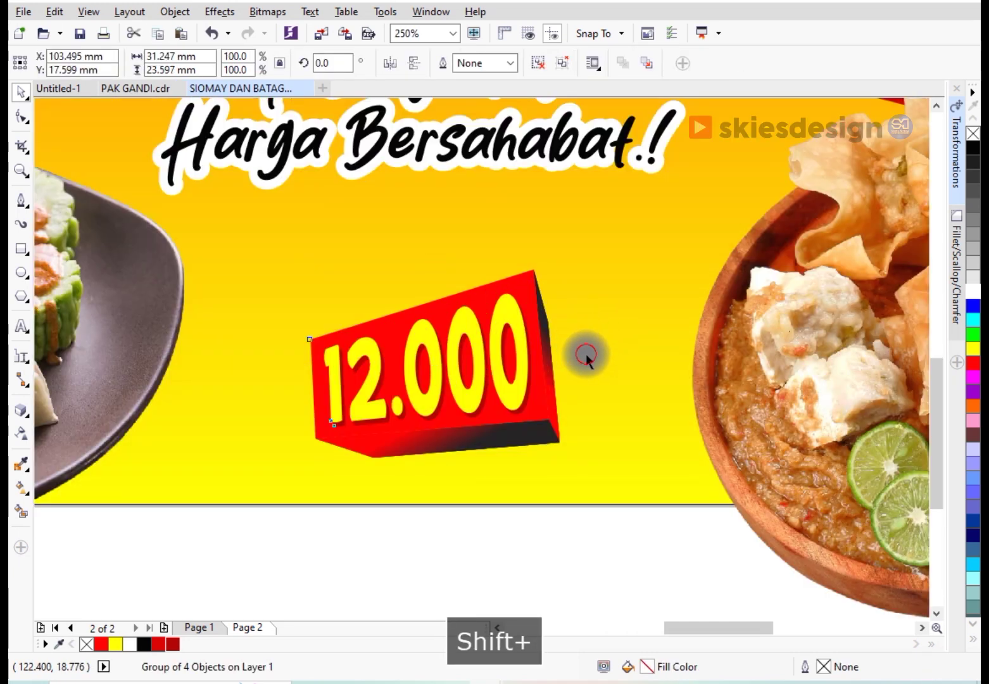
left_click(587, 359, "shift")
key("c")
Enlarge the grouped 12.000 price label around its center
scroll(552, 369, "down", 2)
left_click(442, 490)
left_click(481, 362)
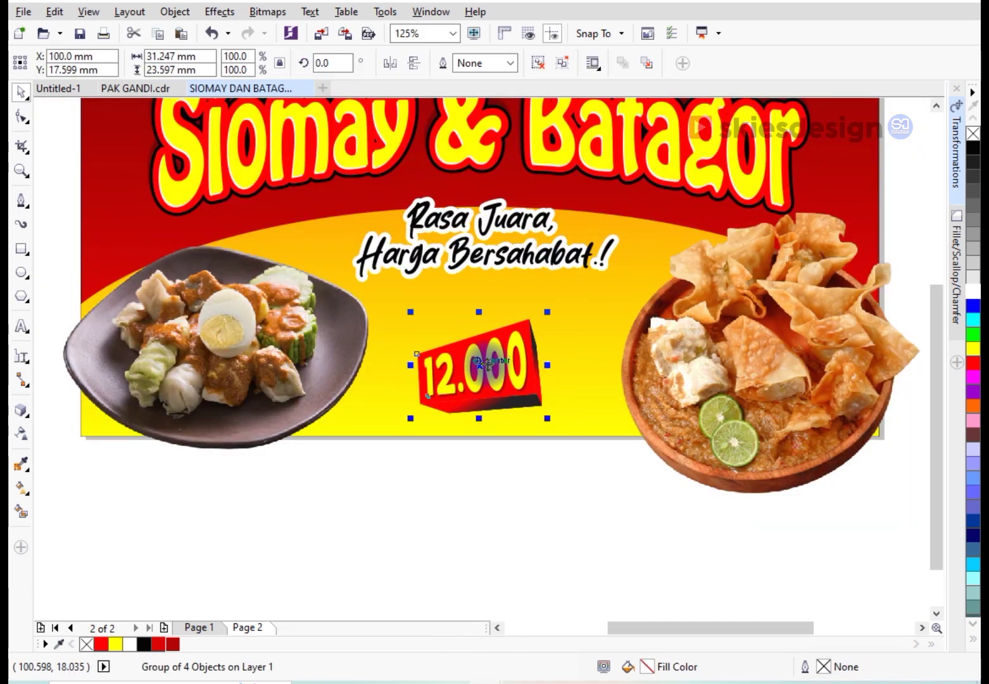
left_click_drag(547, 418, 562, 415)
scroll(562, 416, "down", 2)
key("Escape")
Enlarge the siomay plate photo to about 90 × 61 mm so it extends past the banner's lower-left corner
left_click(359, 404)
scroll(459, 330, "up", 2)
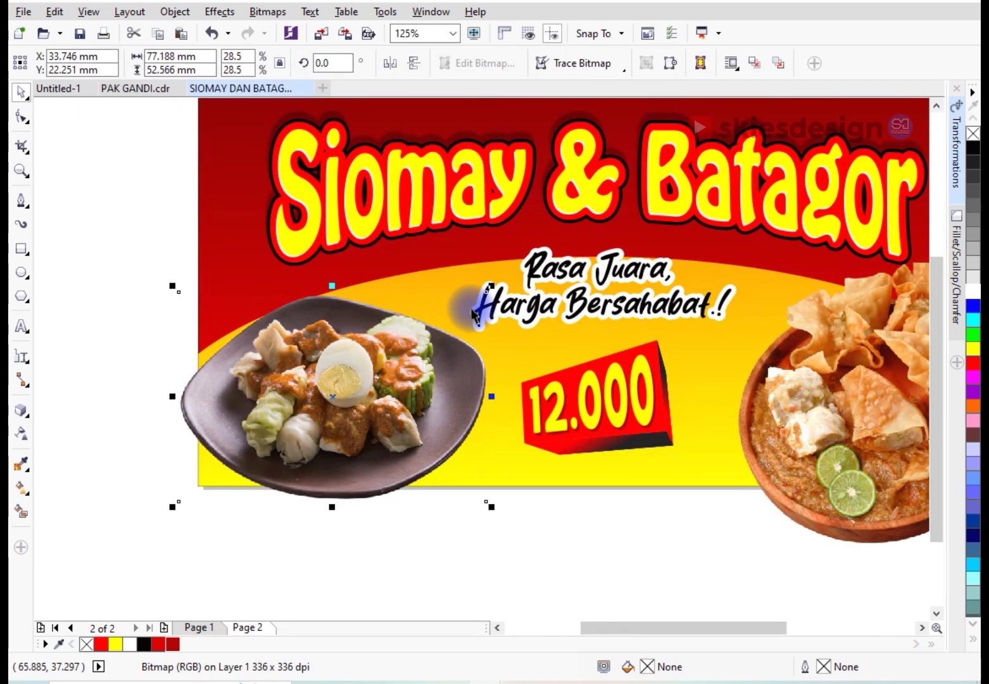
left_click_drag(491, 288, 501, 282)
left_click_drag(503, 514, 510, 524)
left_click_drag(161, 520, 145, 534)
Move the batagor bowl photo down slightly and enlarge it to about 80 × 75 mm, overlapping the banner's lower-right edges
scroll(244, 396, "down", 2)
scroll(507, 380, "up", 2)
left_click(571, 490)
left_click_drag(572, 490, 571, 506)
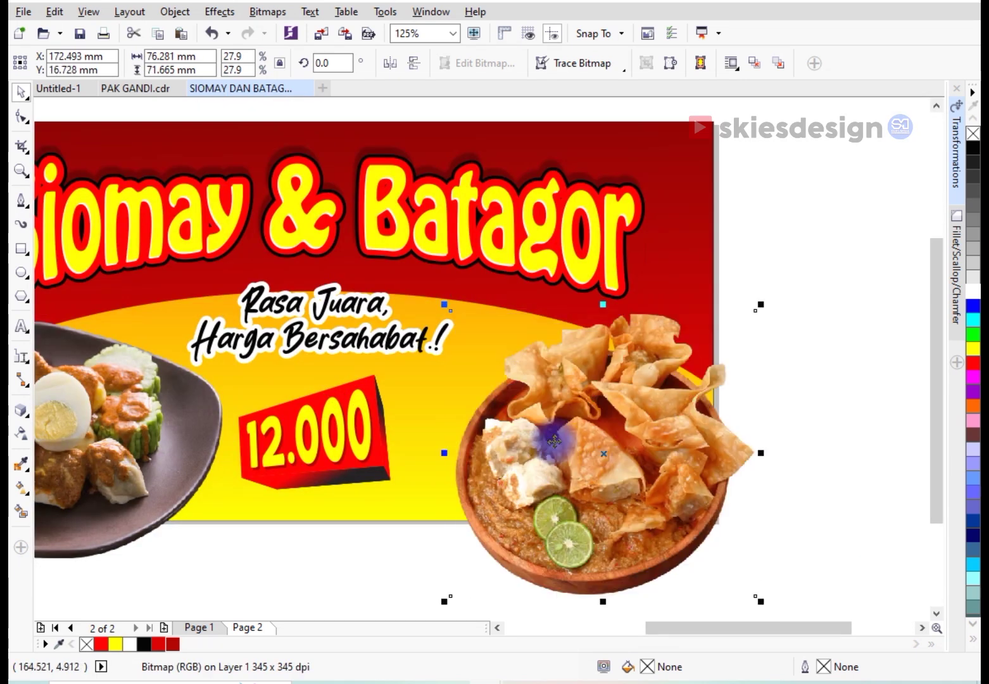
left_click_drag(447, 309, 433, 294)
left_click_drag(625, 368, 626, 372)
scroll(625, 372, "down", 2)
scroll(562, 356, "up", 2)
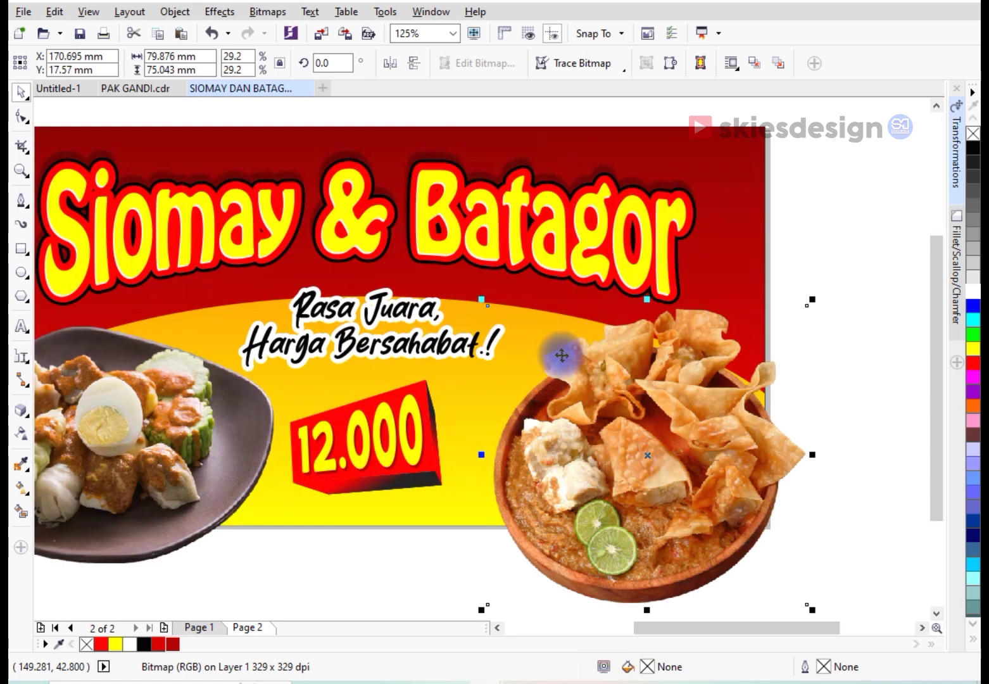
PowerClip the yellow gradient ellipse inside the red background rectangle
left_click(450, 394)
right_click(451, 394)
left_click(494, 228)
left_click(659, 150)
PowerClip the batagor bowl photo inside the background rectangle so it is cropped at the banner's edges
left_click(675, 412)
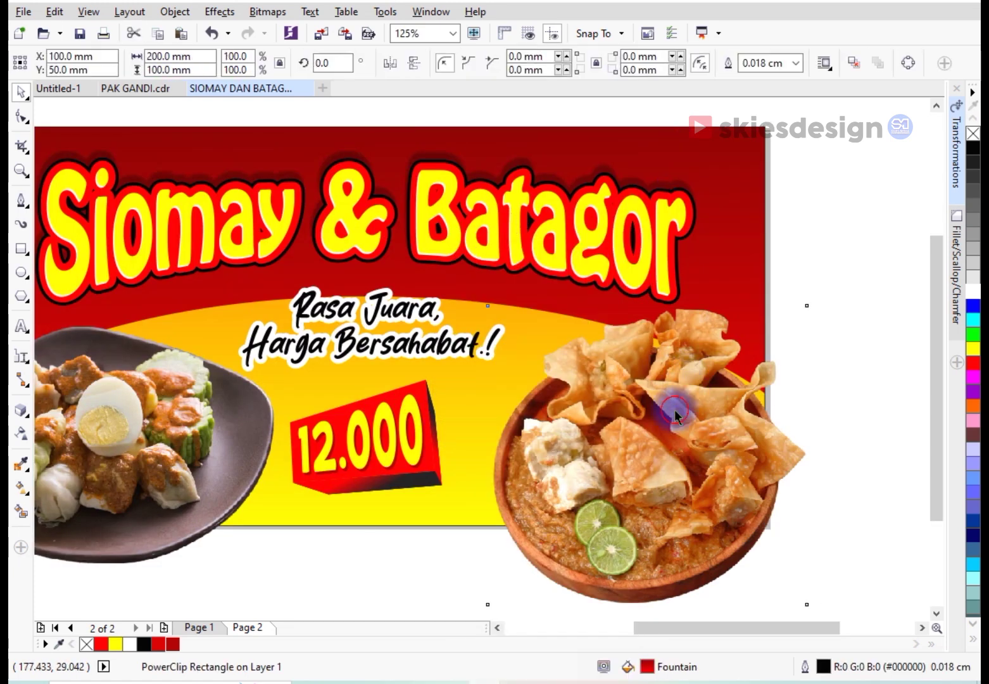
right_click(675, 412)
left_click(703, 208)
left_click(731, 164)
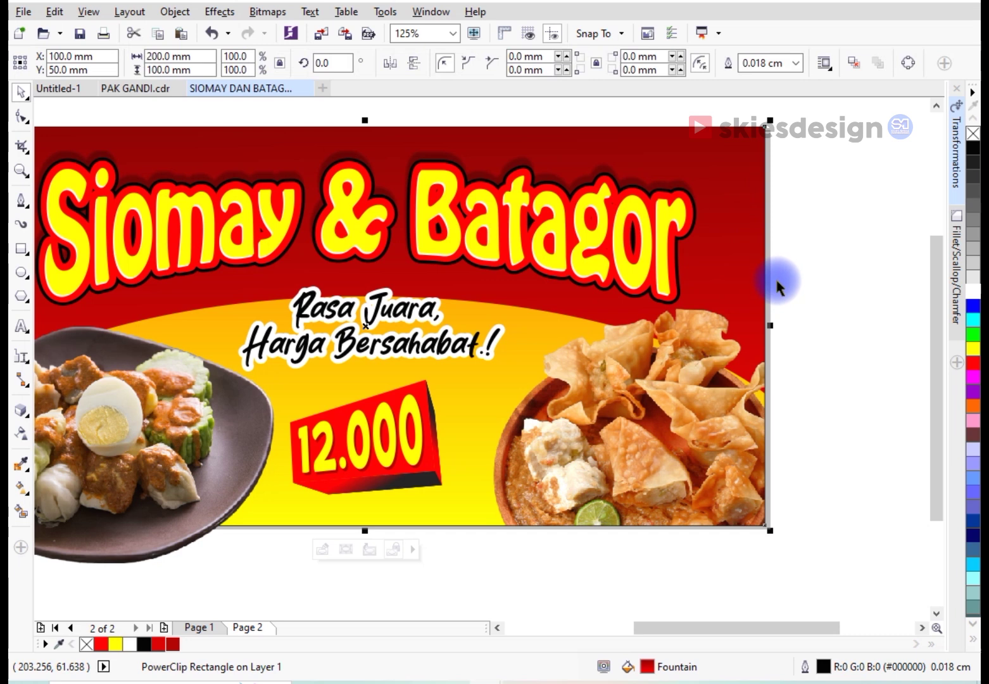
PowerClip the siomay plate photo inside the same background rectangle
scroll(779, 288, "down", 2)
scroll(413, 377, "up", 2)
left_click(413, 377)
right_click(415, 377)
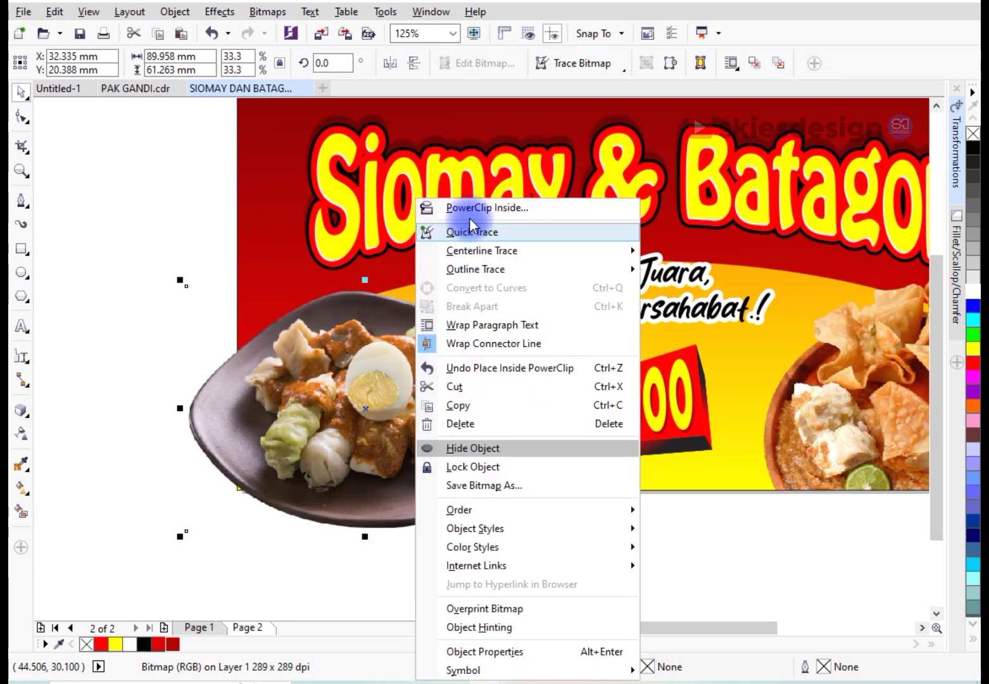
left_click(472, 209)
left_click(459, 280)
Edit the background's PowerClip contents, shrinking the bowl photo to about 73 × 69 mm and shifting it slightly right
scroll(656, 371, "down", 2)
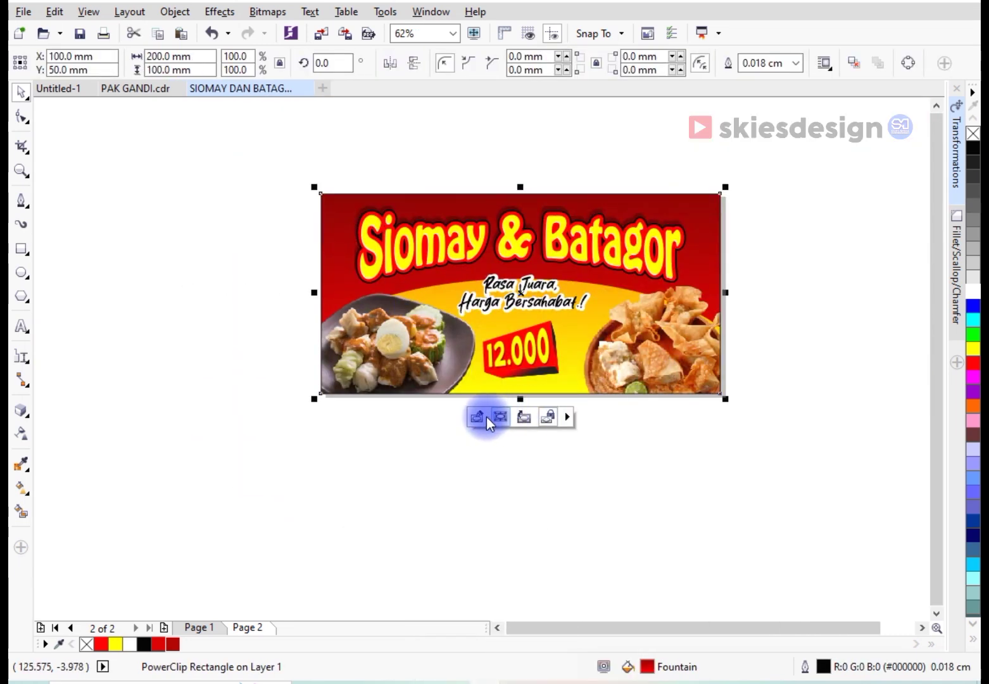
left_click(606, 385, "ctrl")
scroll(729, 404, "up", 2)
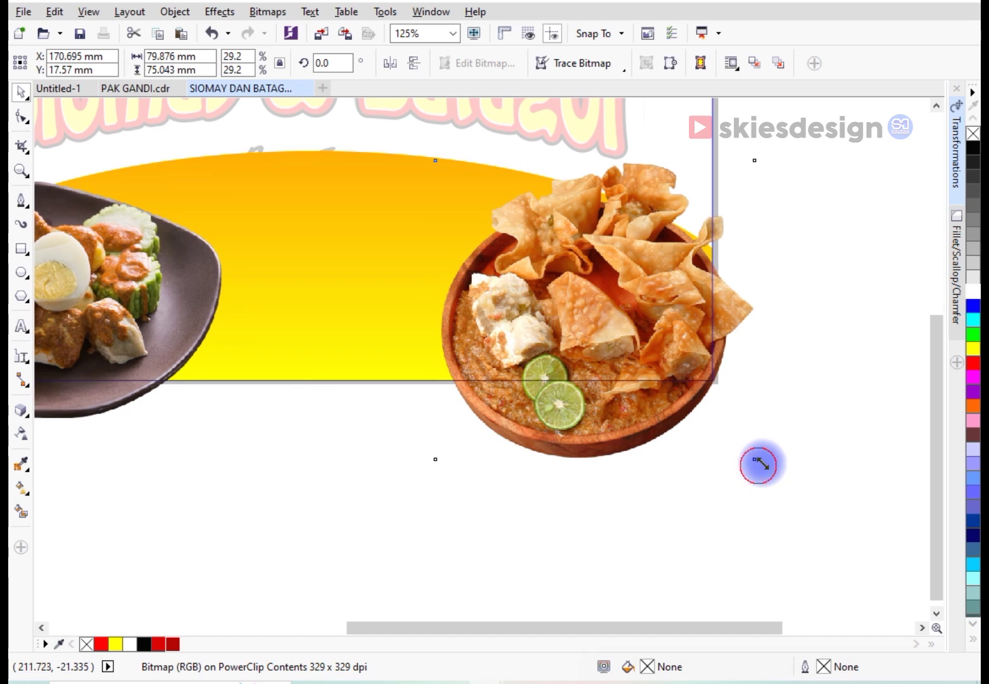
left_click_drag(759, 466, 740, 444)
left_click_drag(725, 348, 736, 349)
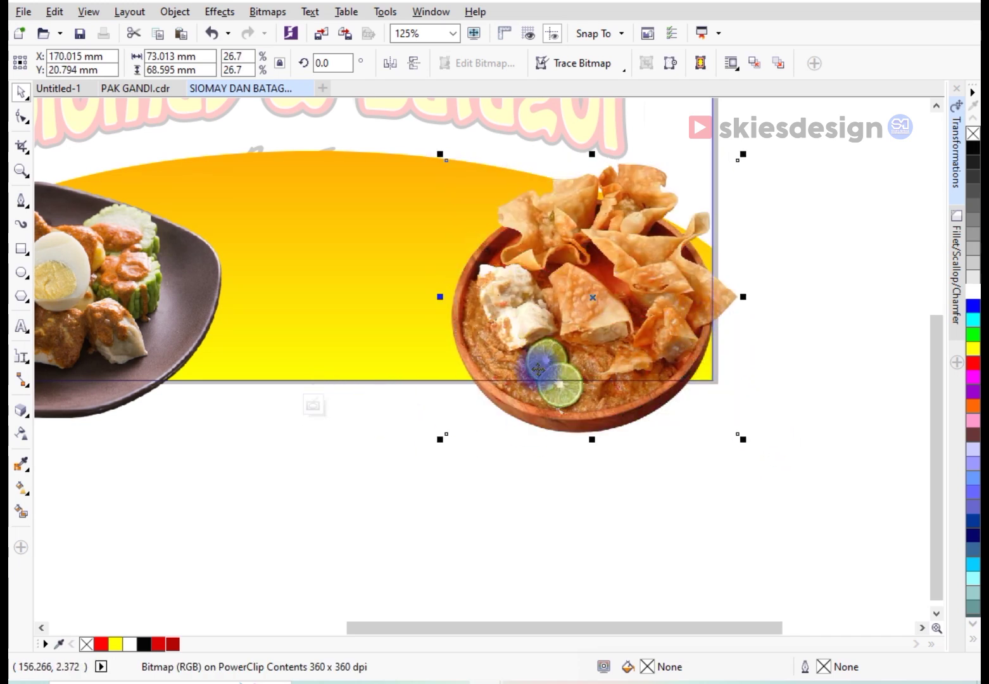
scroll(512, 389, "down", 2)
left_click(429, 398)
Select all parts of the "Siomay & Batagor" headline and move them straight up slightly
left_click_drag(665, 144, 237, 439)
key("shift+F2")
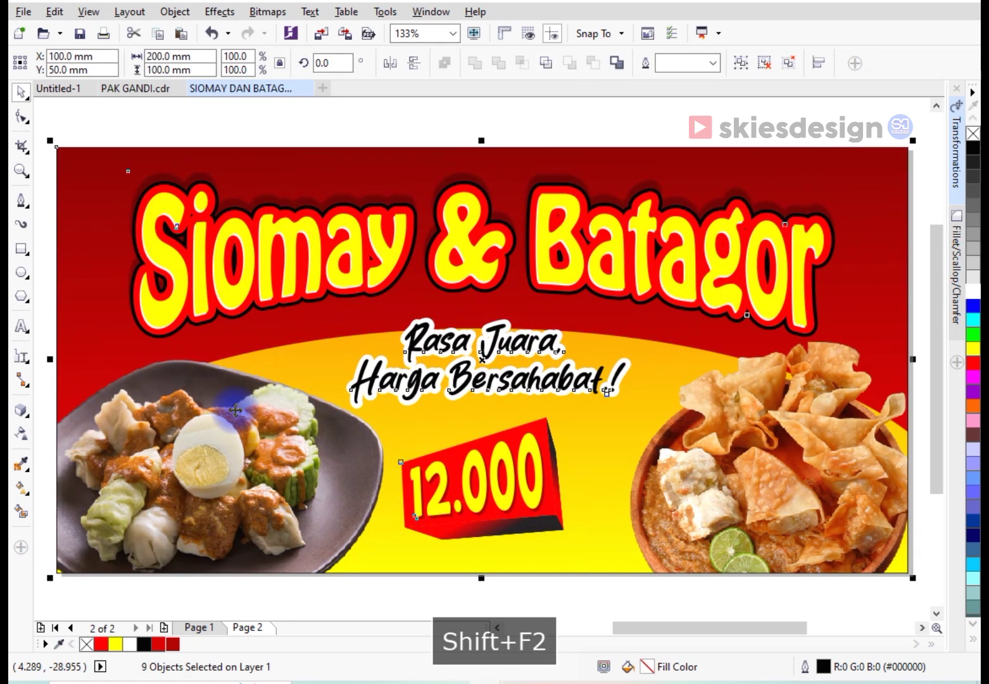
left_click(140, 129)
left_click_drag(109, 131, 753, 325)
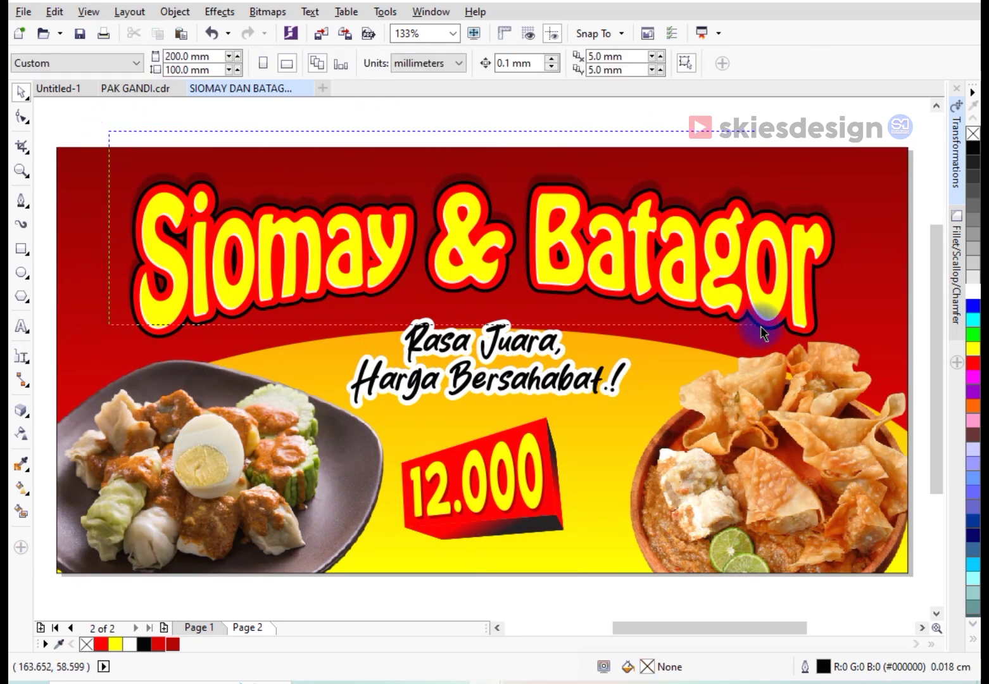
left_click_drag(850, 348, 849, 347)
scroll(812, 221, "up", 3)
left_click_drag(808, 237, 807, 231)
scroll(691, 230, "down", 3)
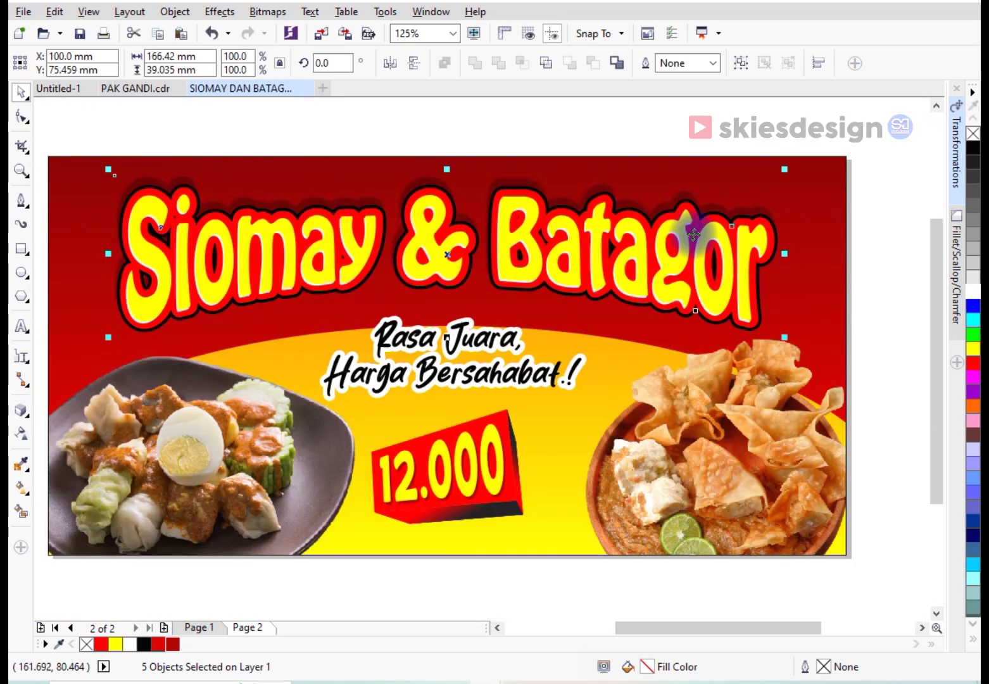
Group the tagline with its white outline and center the group horizontally on the banner
left_click(575, 374)
key("ctrl+z")
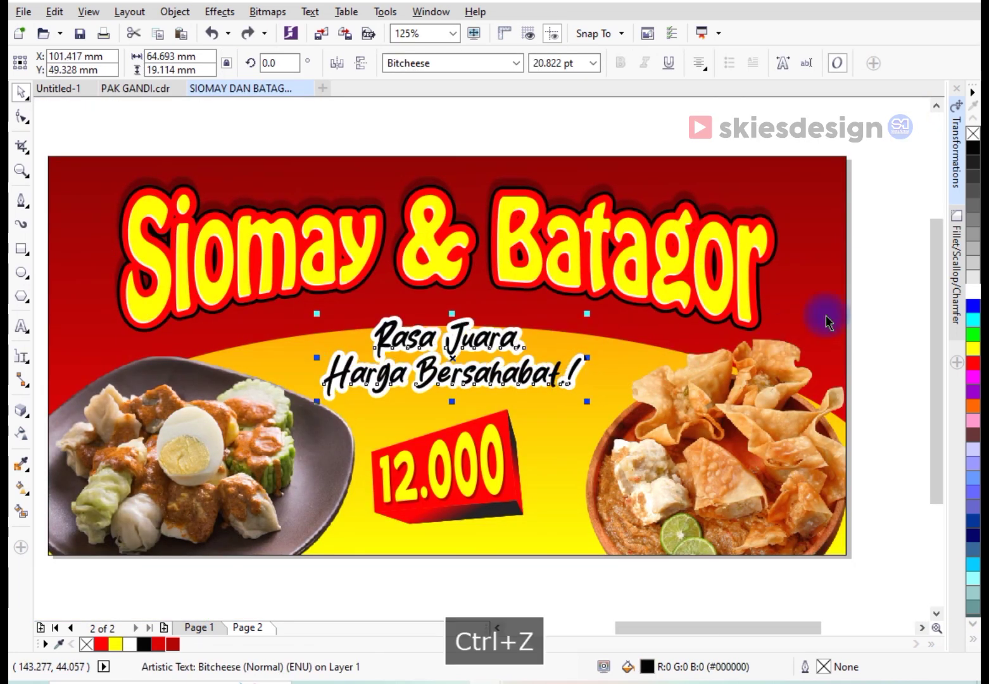
left_click_drag(878, 277, 303, 420)
key("ctrl+g")
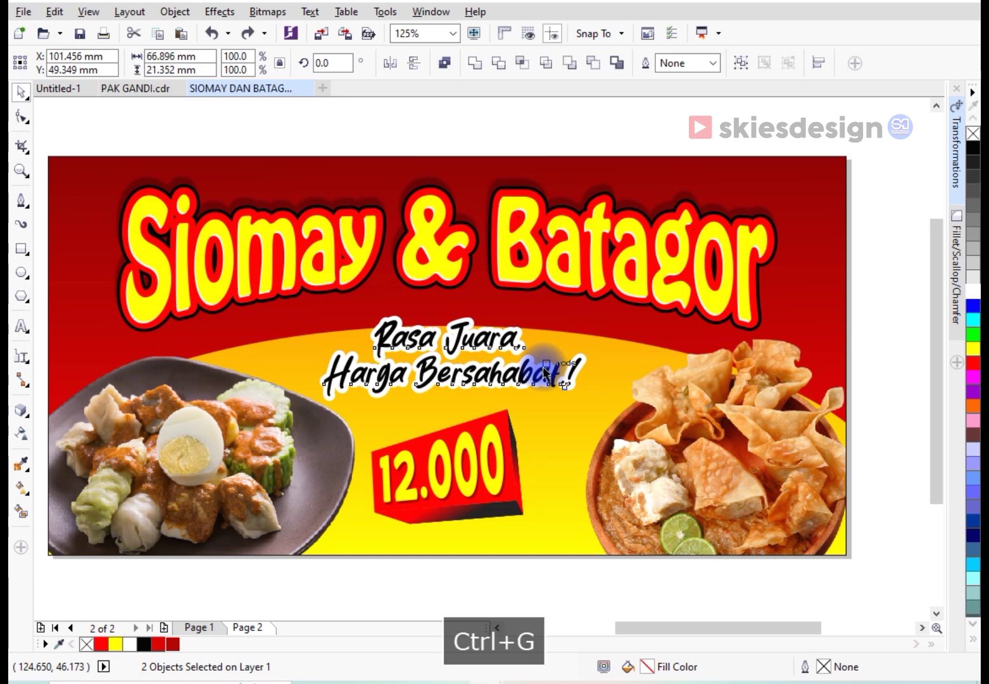
left_click(514, 161, "shift")
key("c")
key("Escape")
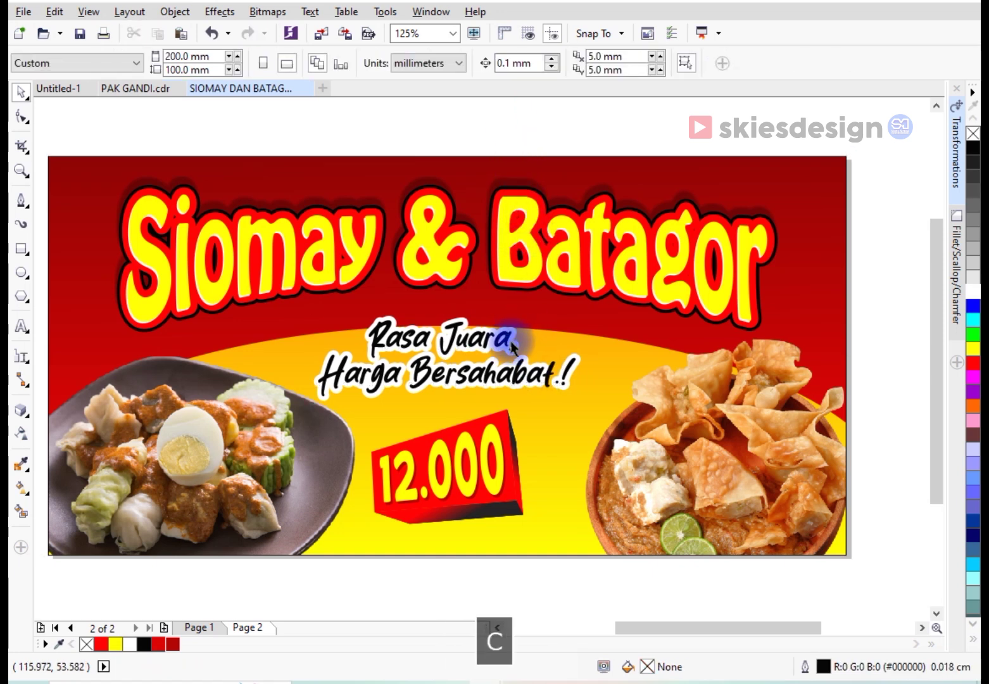
Edit the background's PowerClip contents and shift the siomay plate photo slightly to the left
scroll(582, 317, "down", 2)
left_click(448, 421)
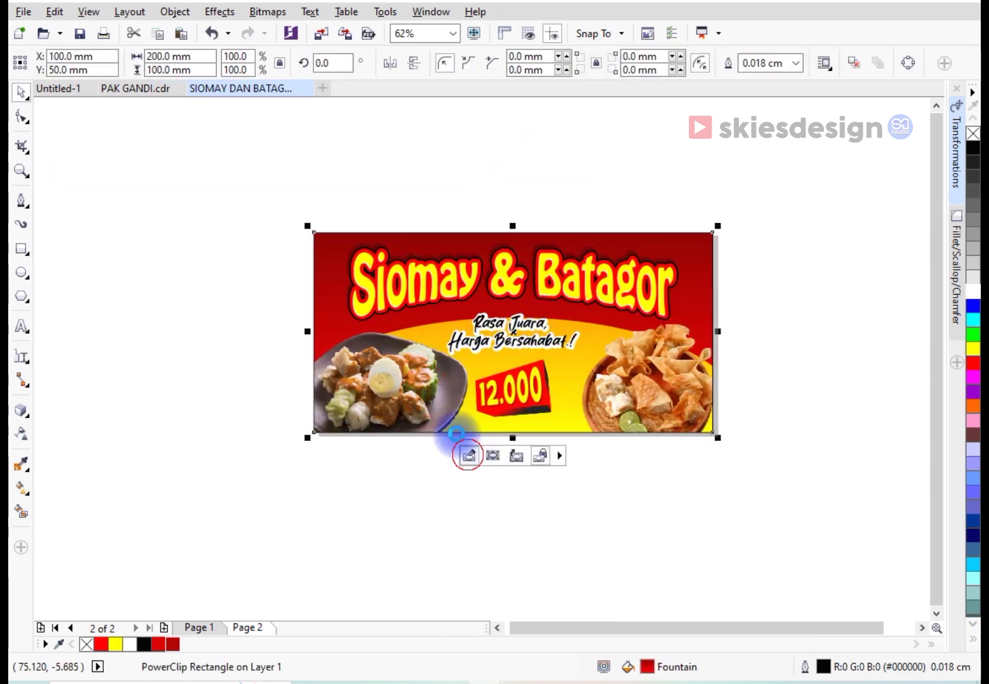
left_click(466, 457)
left_click(426, 394)
scroll(441, 389, "up", 2)
left_click_drag(437, 372, 422, 372)
left_click(587, 500)
Enlarge the price label slightly, center it horizontally on the banner, and show the whole finished design
left_click(570, 332)
left_click(568, 335, "shift")
key("c")
left_click_drag(495, 513, 674, 311)
left_click_drag(673, 451, 675, 454)
left_click(658, 470, "shift")
key("c")
key("Escape")
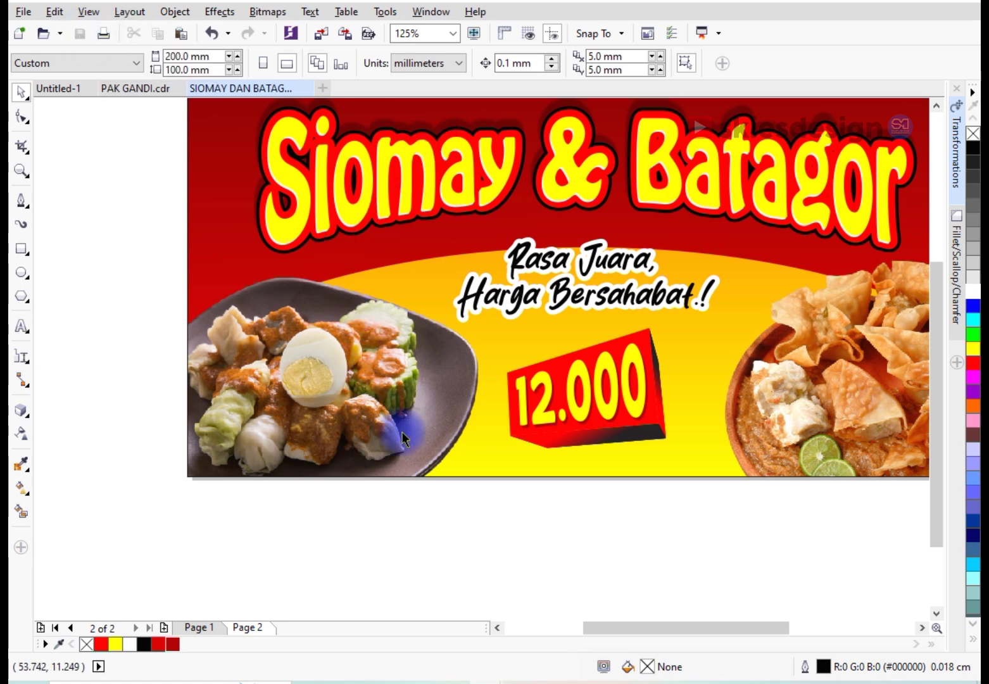
key("F4")
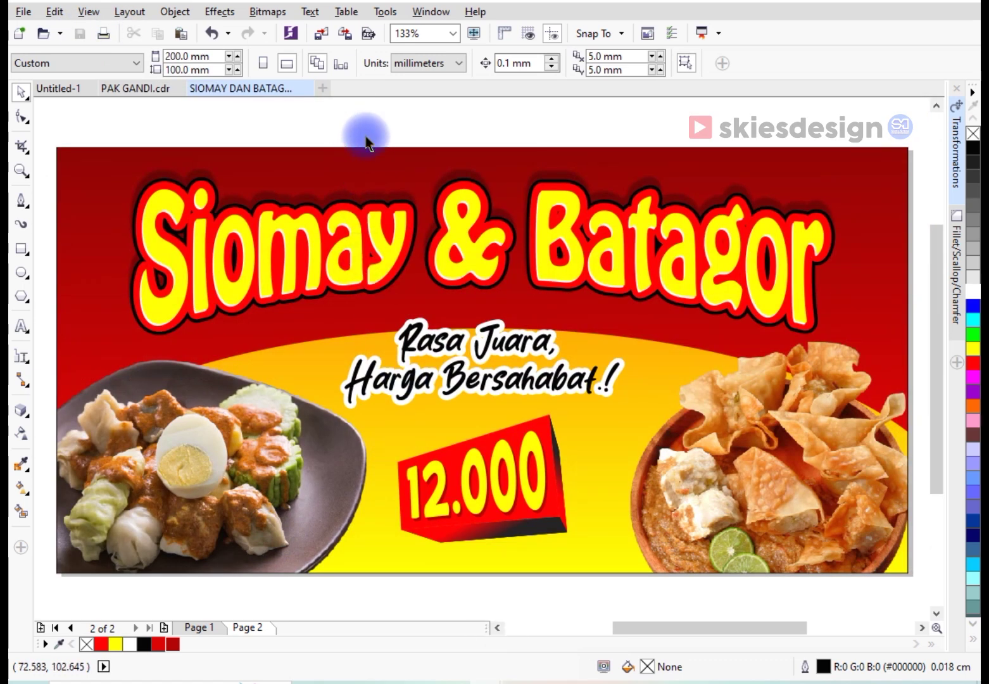